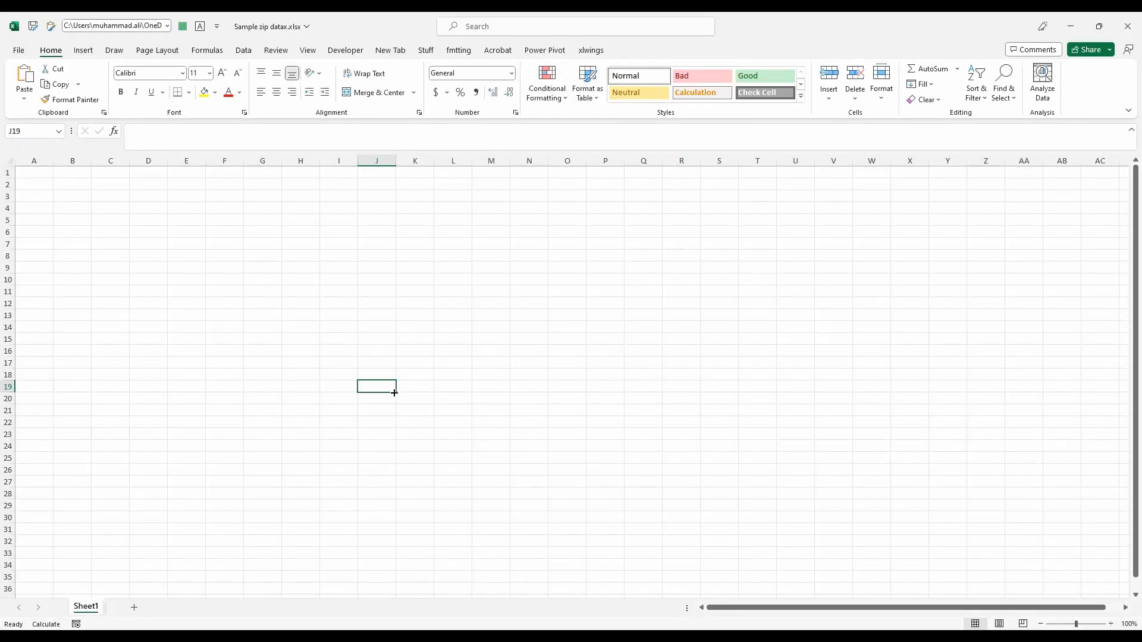
Check the source folder for sample zip data.txt and import that file into the workbook as Text/CSV data
key("alt+Tab")
left_click(398, 393)
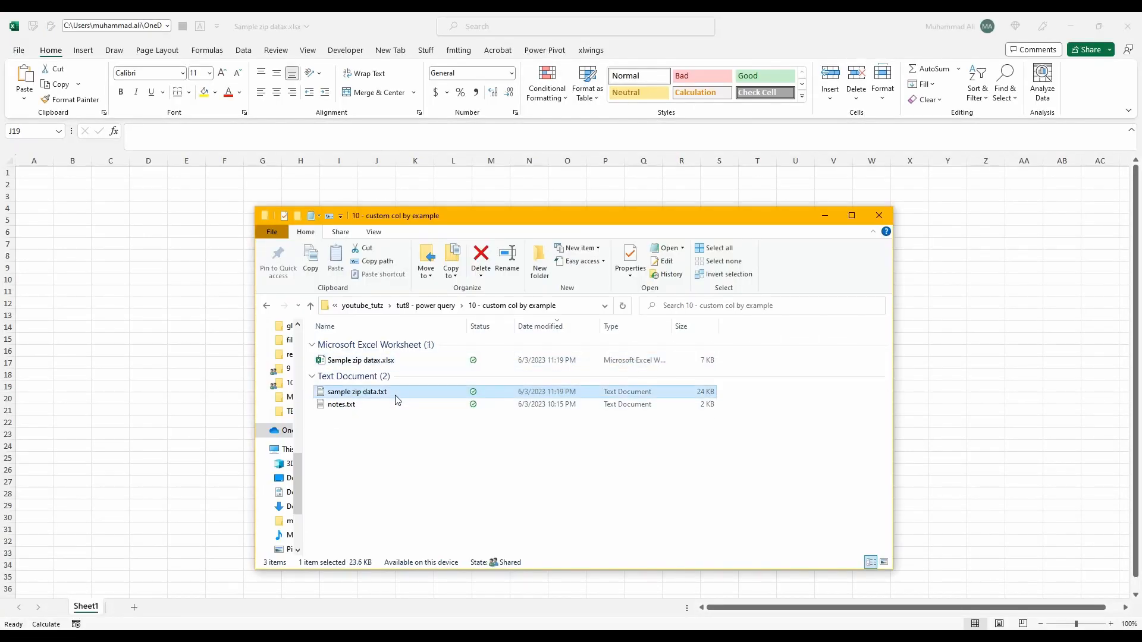
left_click(253, 210)
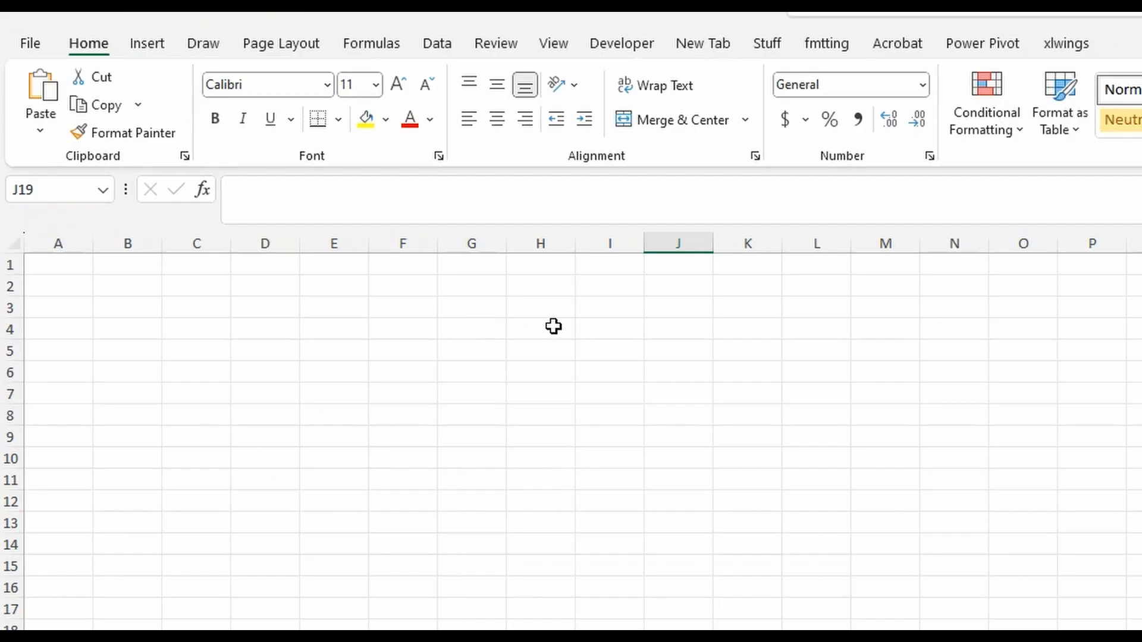
left_click(443, 48)
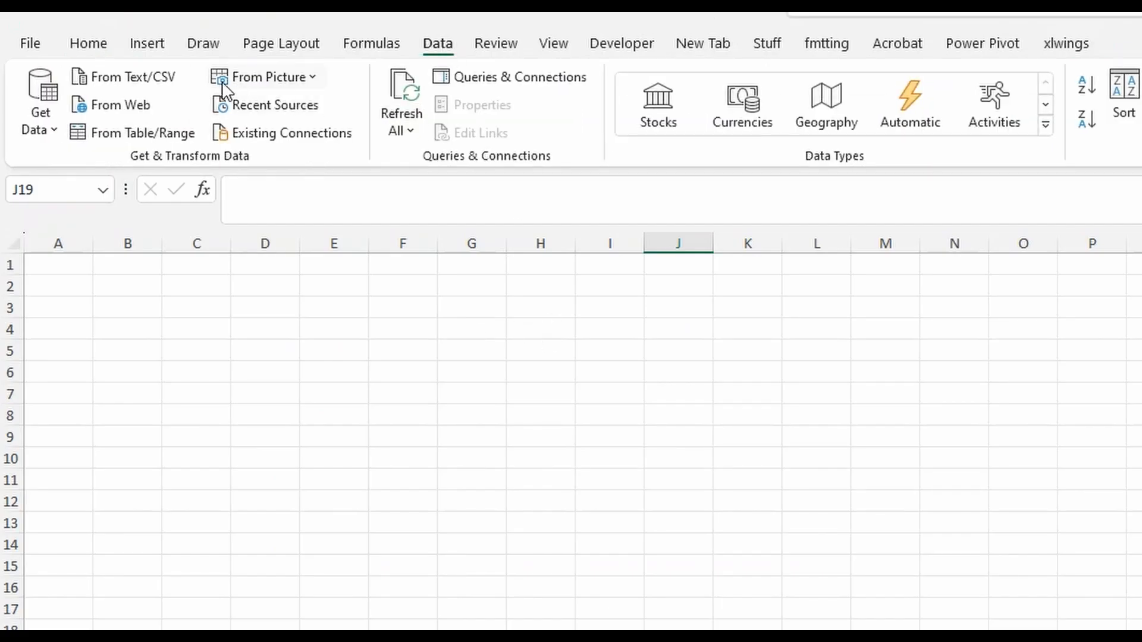
left_click(168, 83)
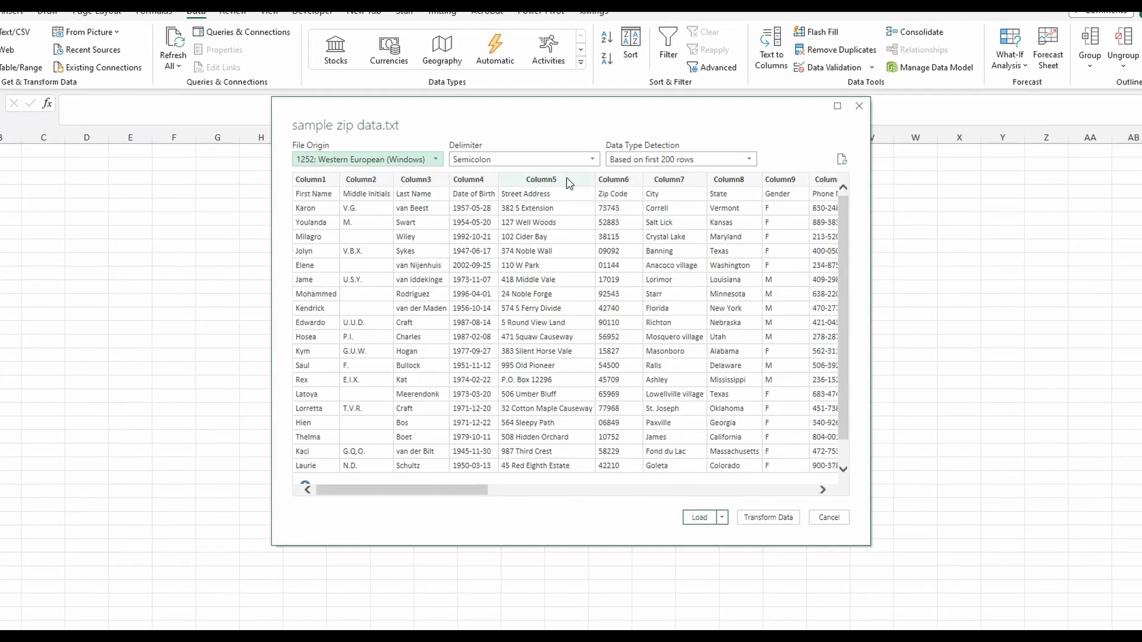
Try the Equals Sign delimiter in the import preview, then restore Semicolon and keep the file origin
left_click(586, 161)
left_click(545, 195)
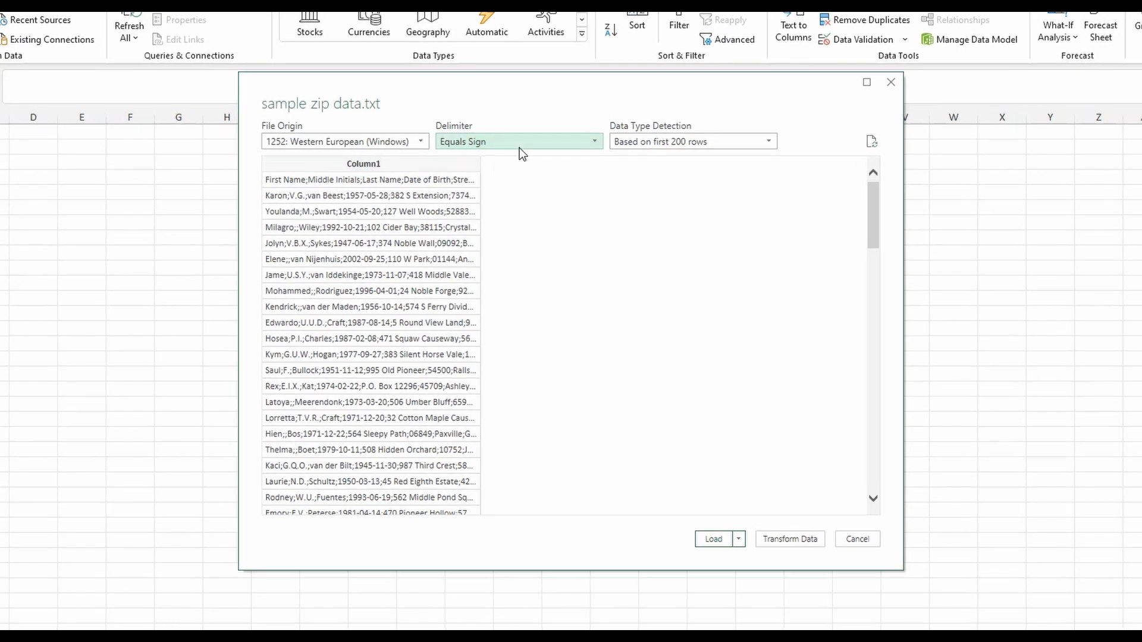
left_click(519, 145)
left_click(502, 198)
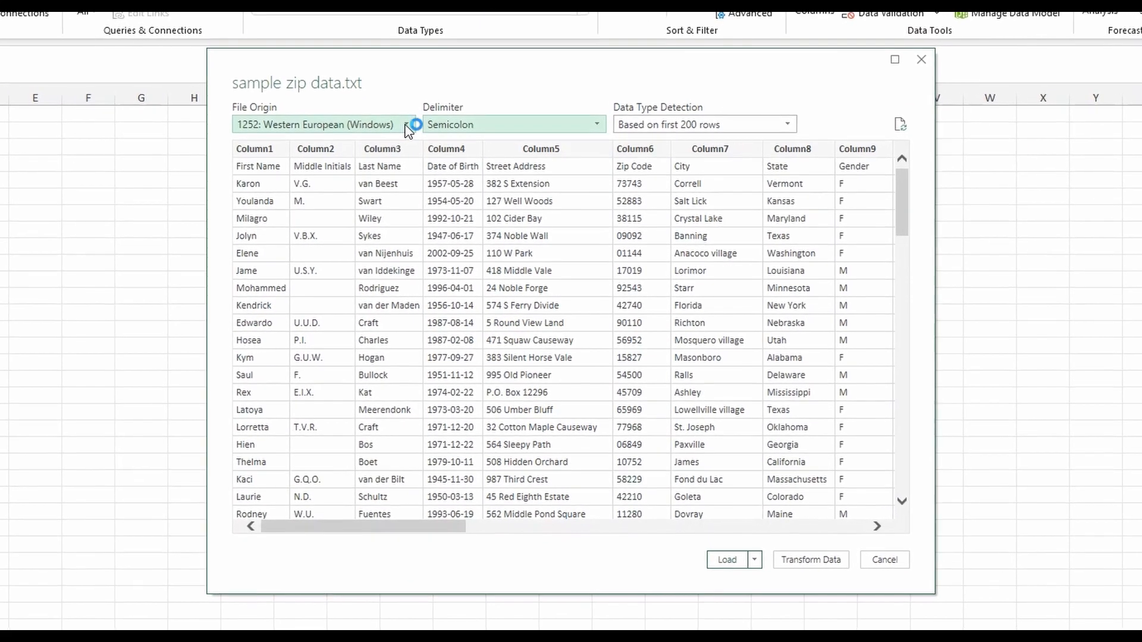
left_click(406, 126)
left_click(402, 122)
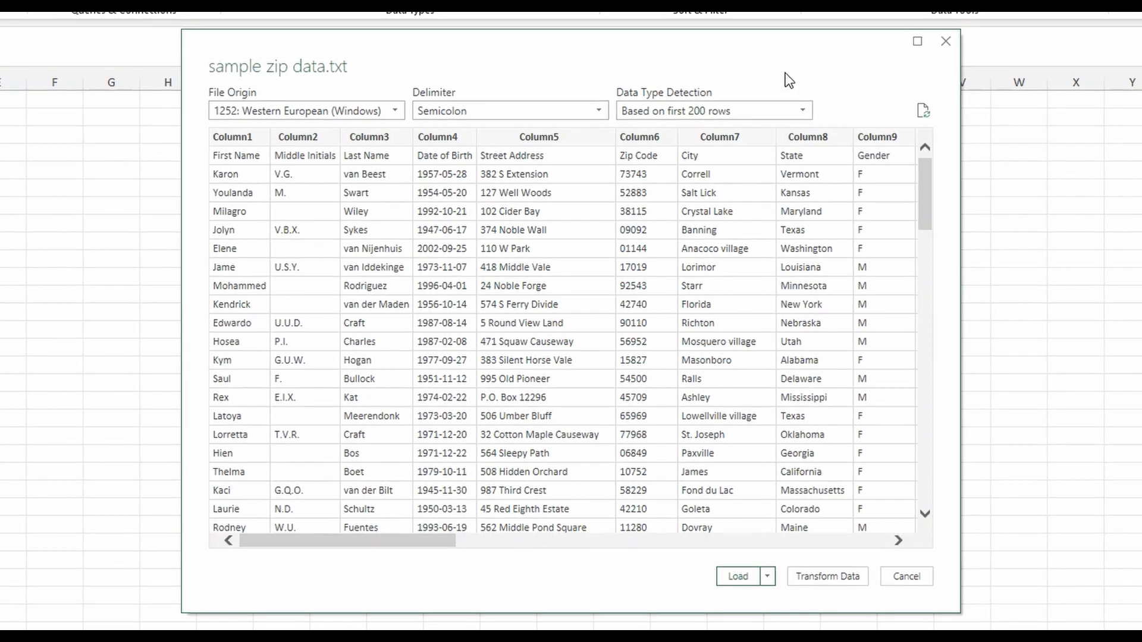
Open the imported data for transformation in Power Query and use its first row as headers
left_click(829, 577)
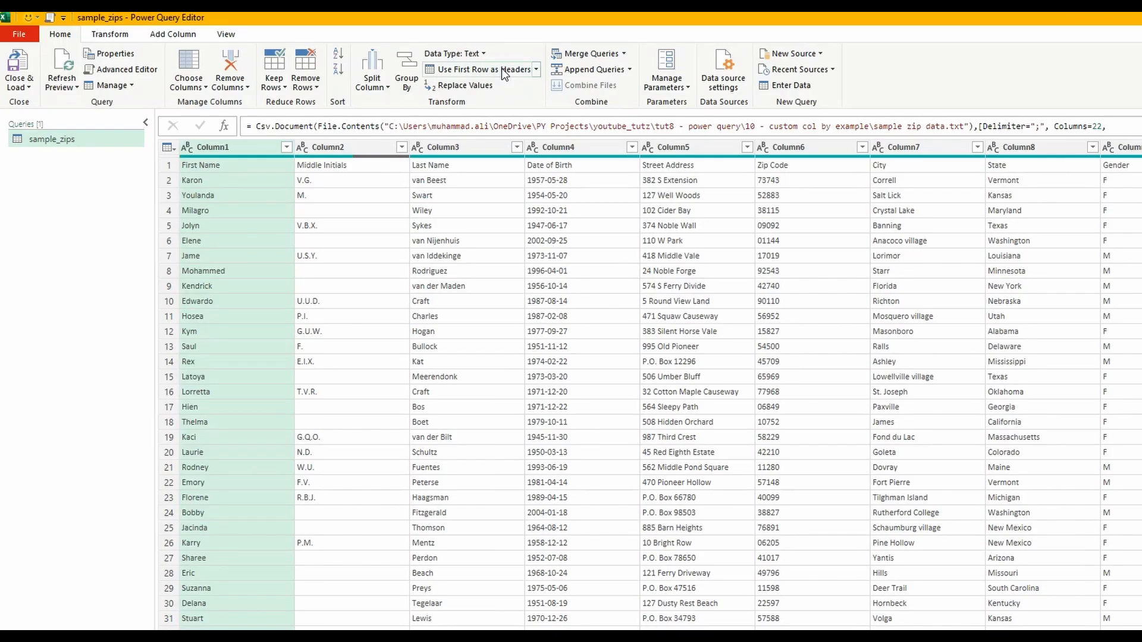
left_click(503, 71)
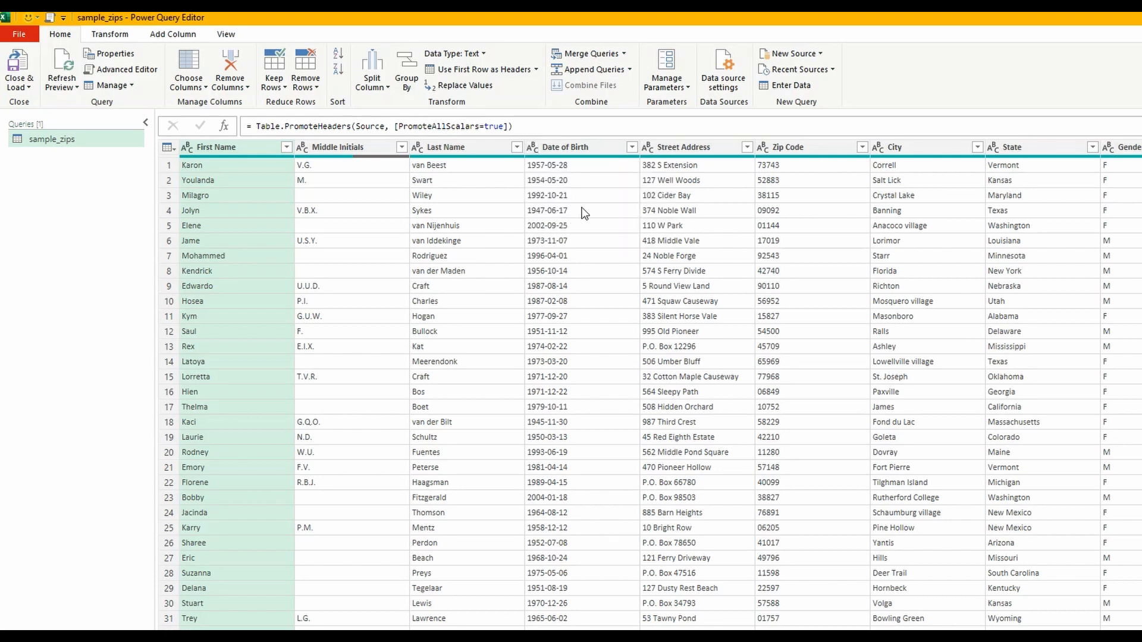
Change the data type of the Date of Birth column to Date
scroll(648, 393, "right", 10)
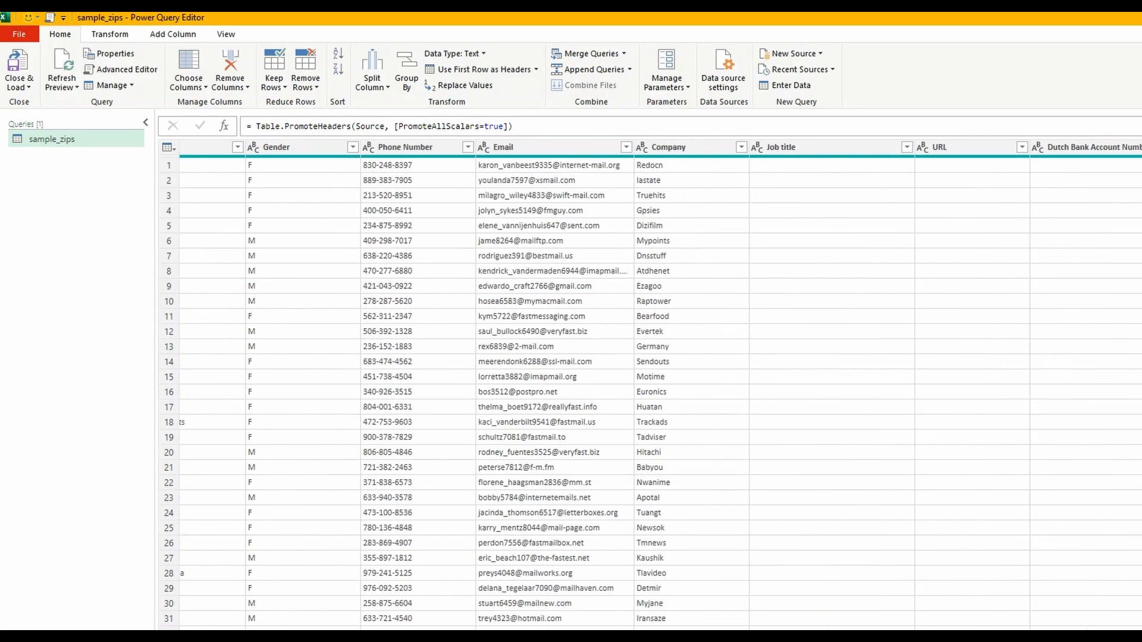
scroll(649, 393, "left", 4)
scroll(631, 370, "left", 6)
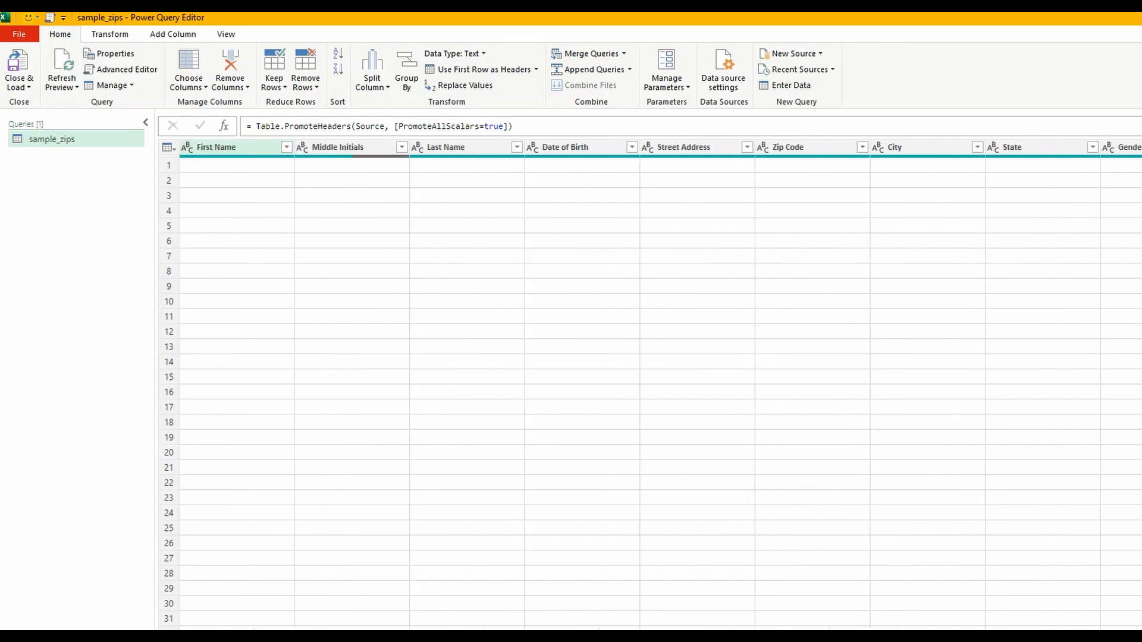
left_click(534, 149)
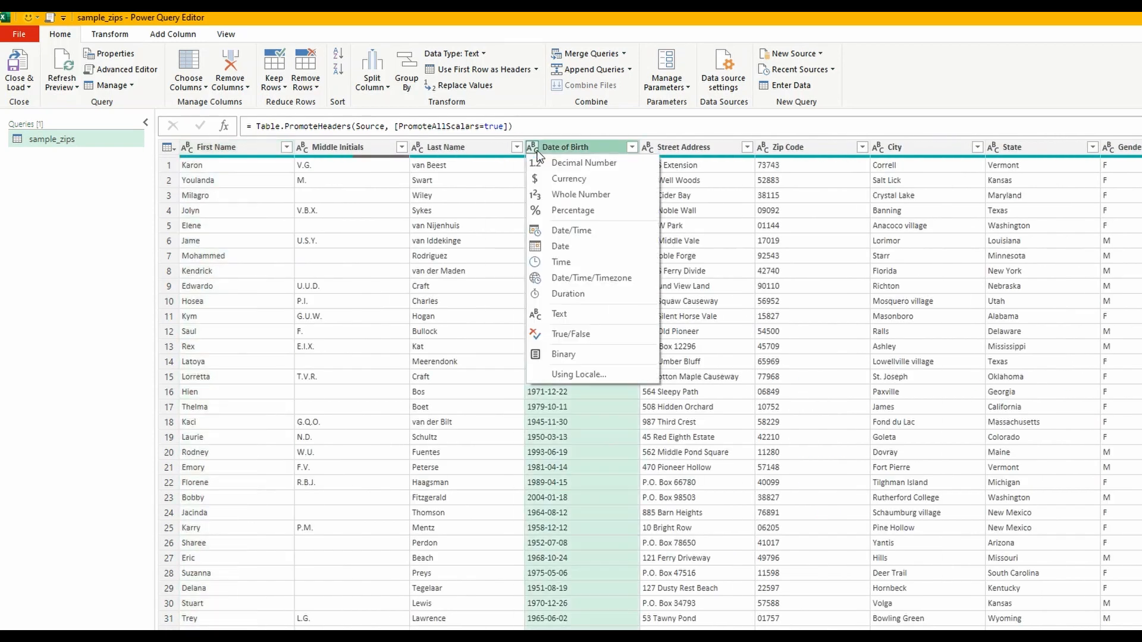
left_click(570, 245)
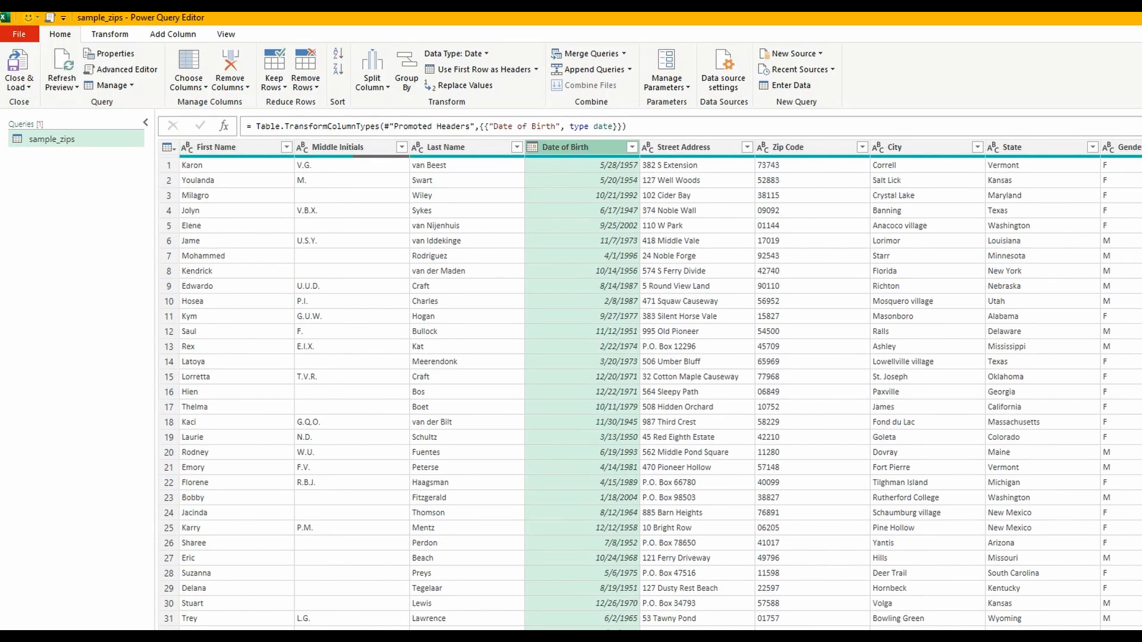
Start a column from examples based on the selected Date of Birth column and name it DayOfWeek
left_click(192, 36)
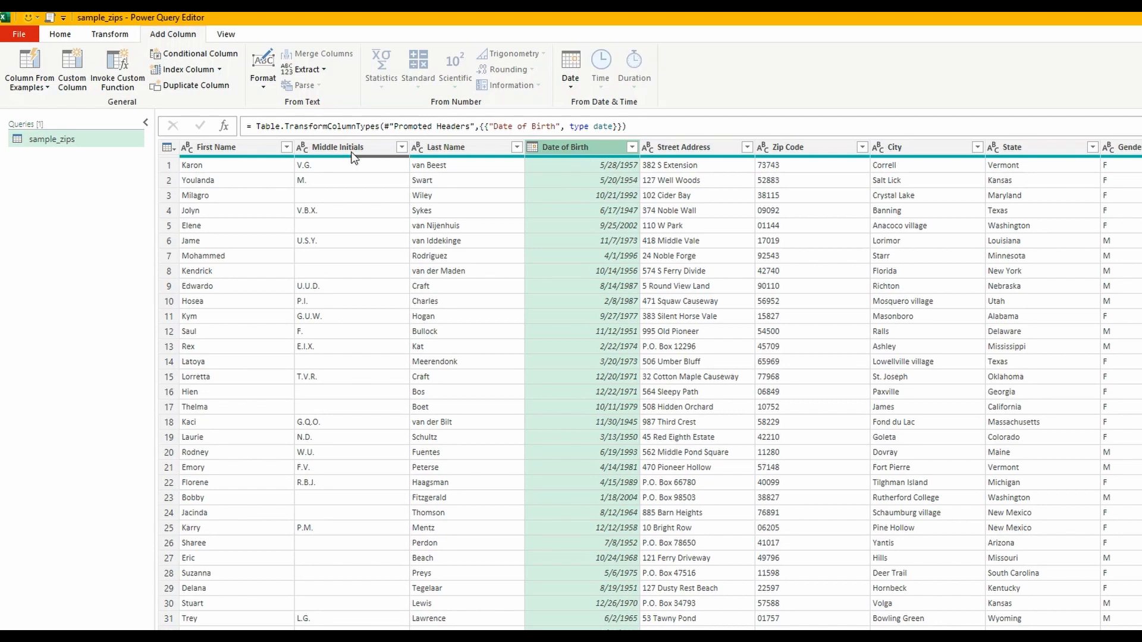
left_click(46, 88)
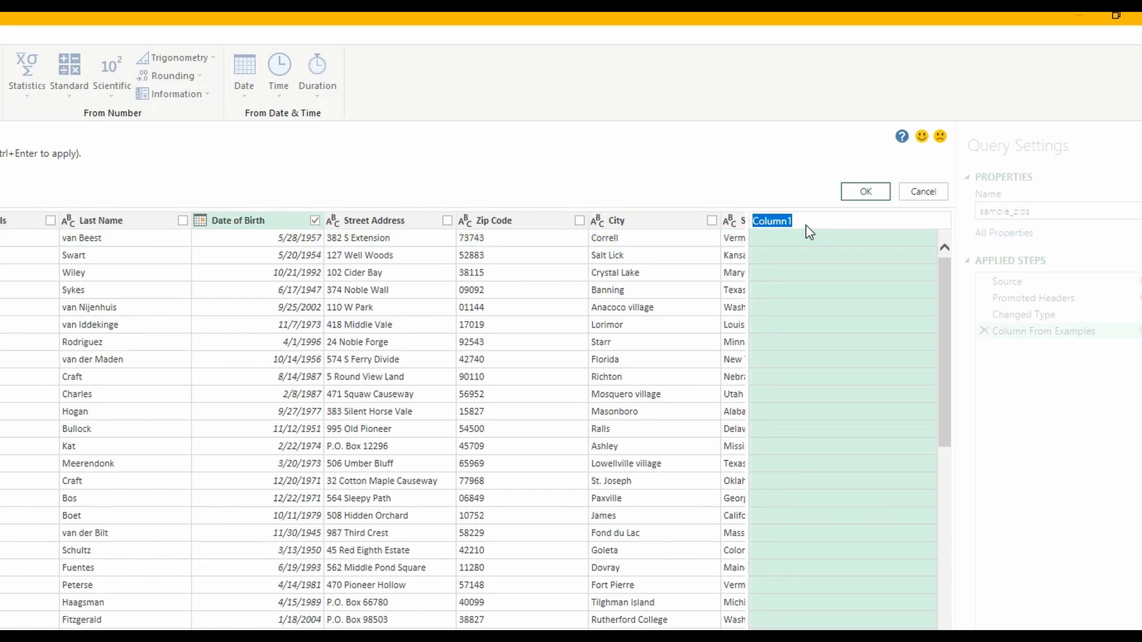
type("DayOfWeek")
key("Return")
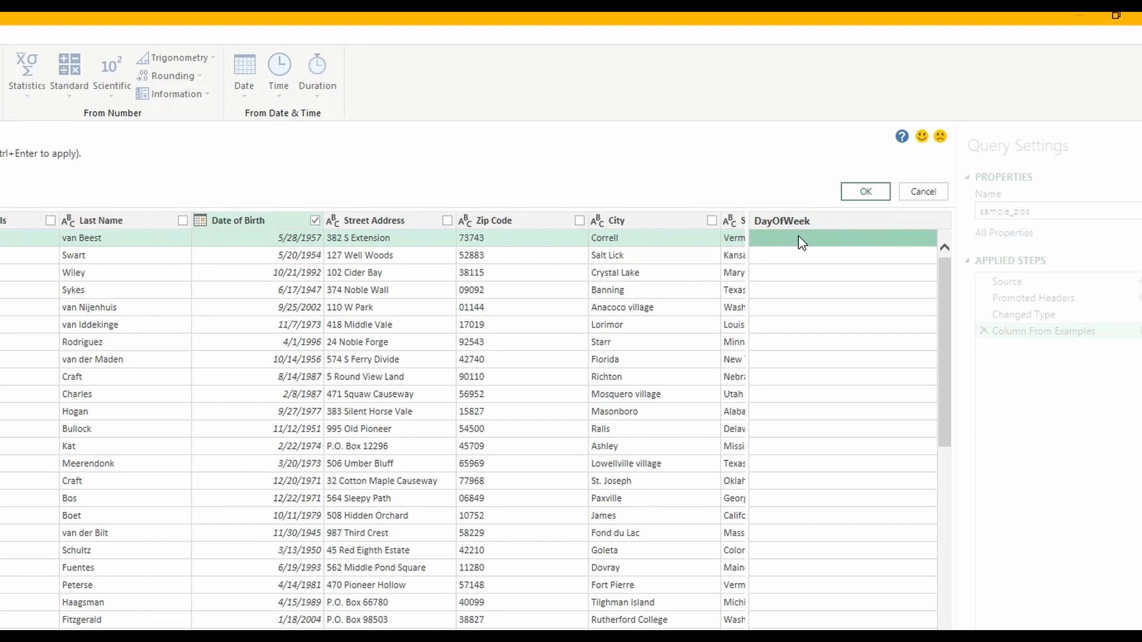
Fill the DayOfWeek column using the suggested Day of Week Name from Date of Birth and add it to the query
left_click(799, 237)
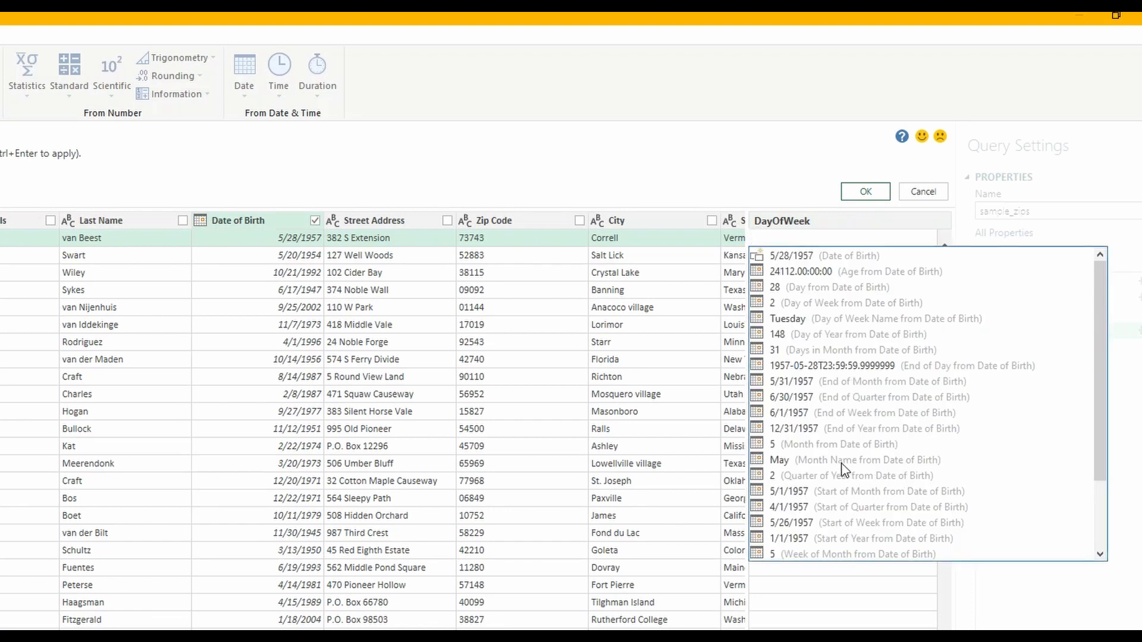
left_click(809, 320)
key("Return")
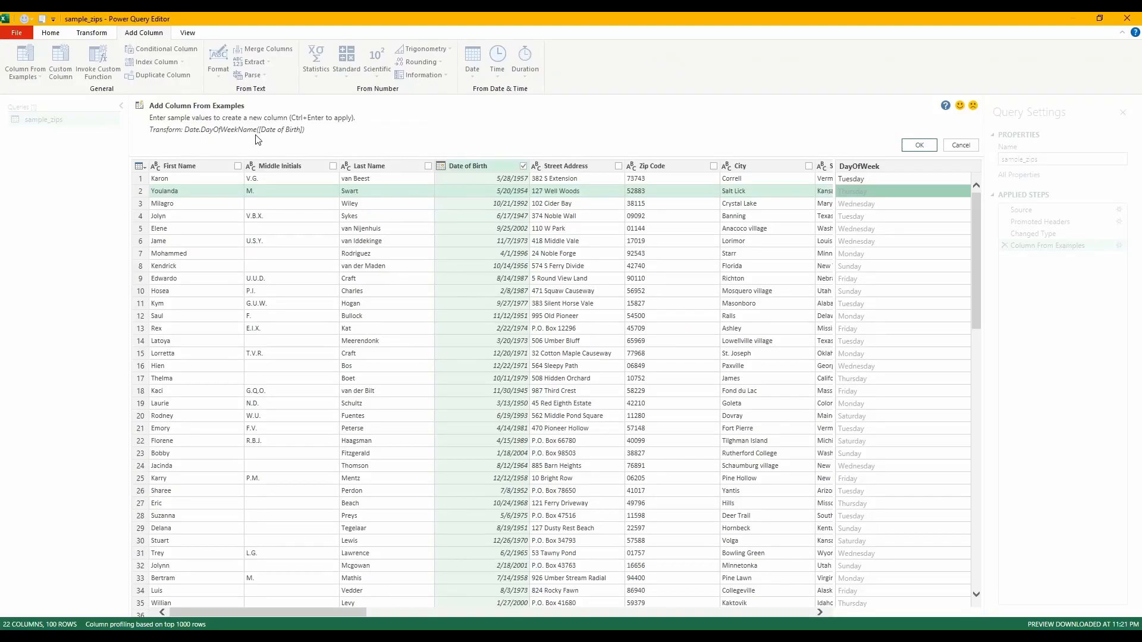
left_click(919, 146)
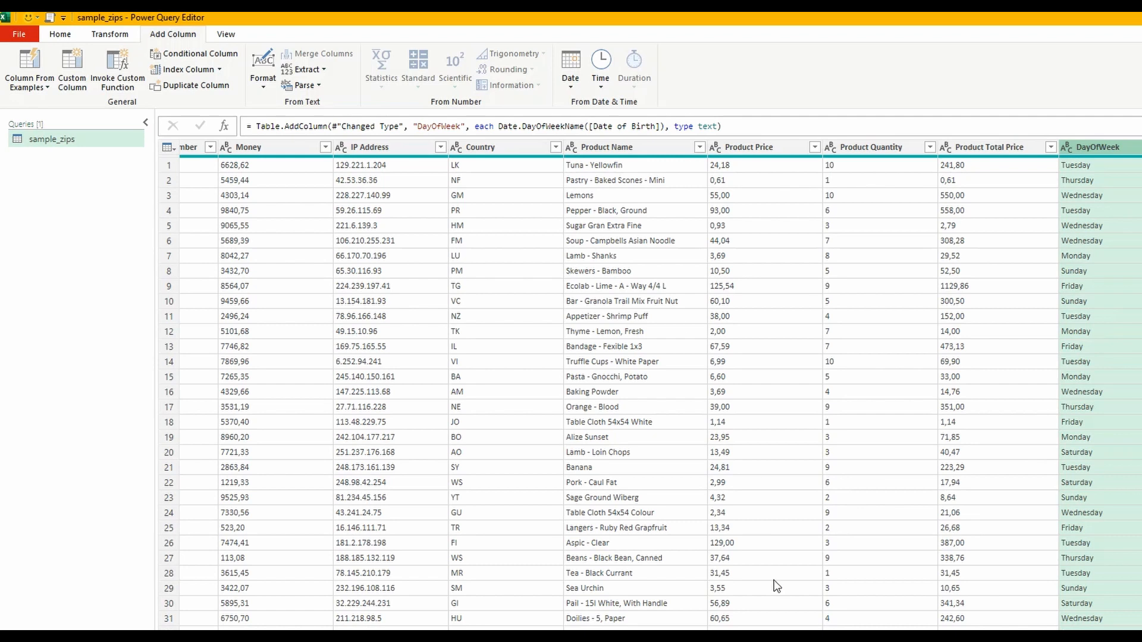
Start a column from examples based on the Gender column selection and enter Female as the first row's example
scroll(660, 384, "left", 3)
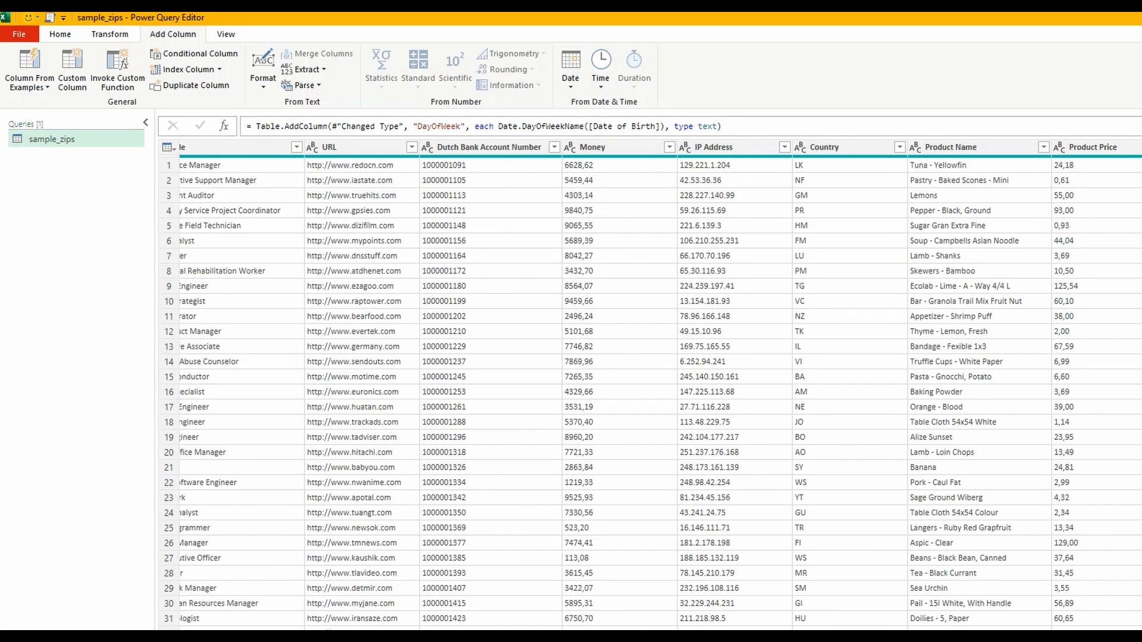
scroll(659, 385, "left", 3)
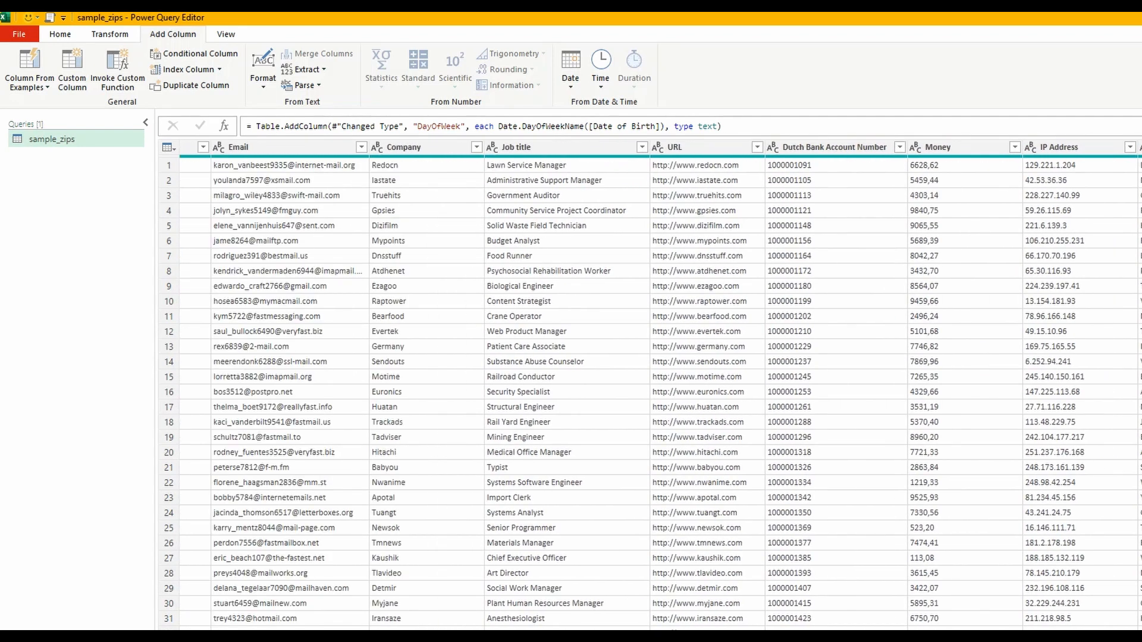
scroll(659, 385, "left", 8)
scroll(979, 381, "right", 1)
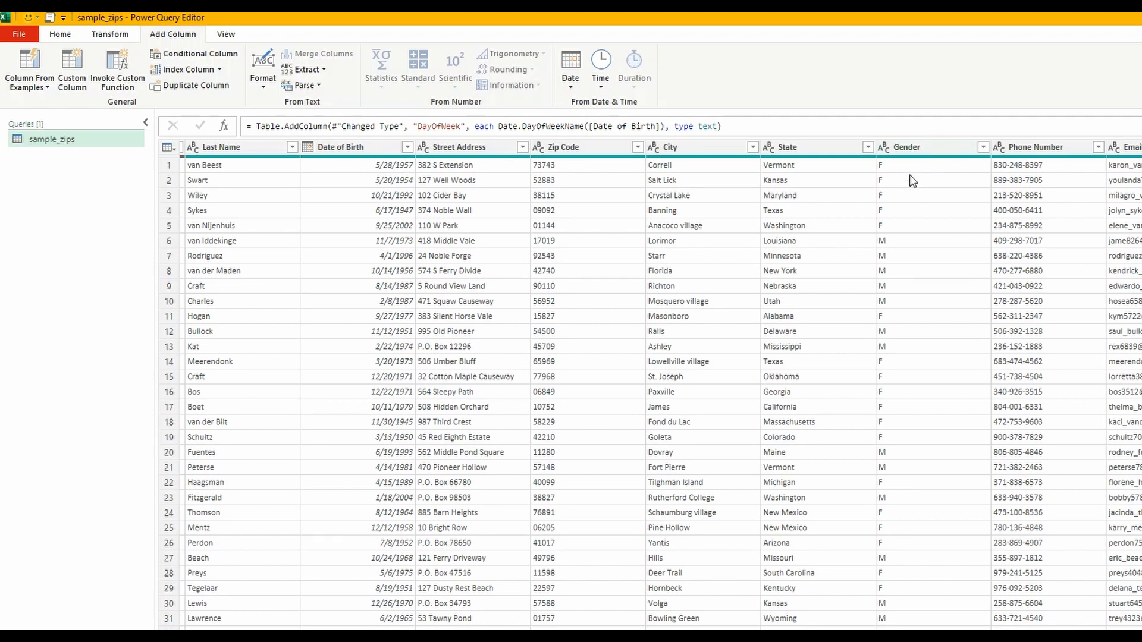
left_click(905, 244)
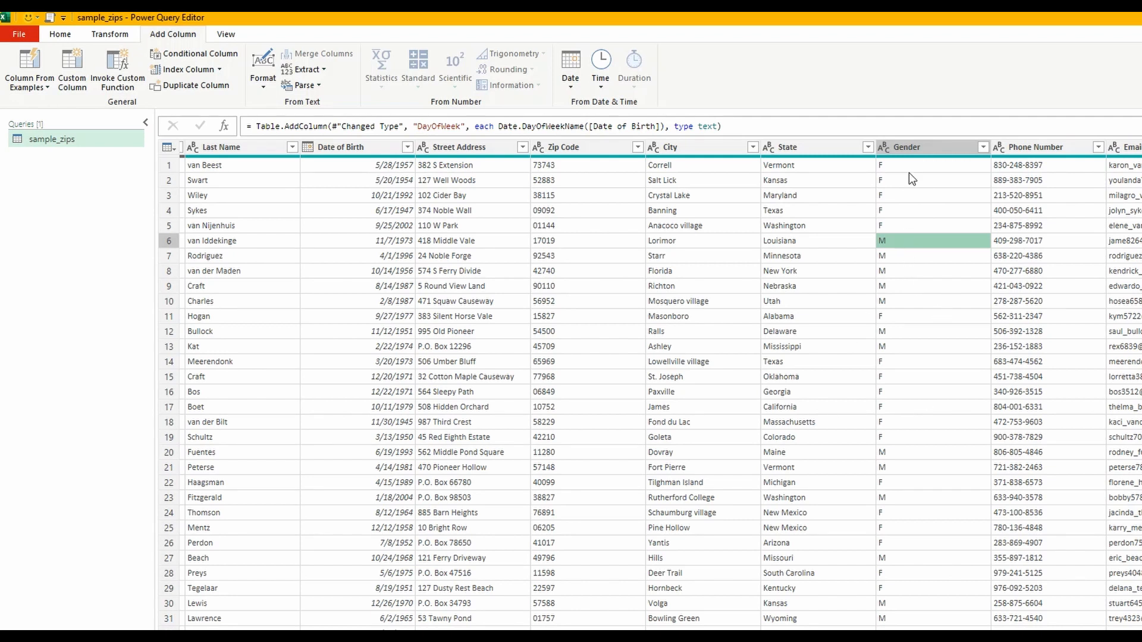
left_click(921, 153)
left_click(45, 87)
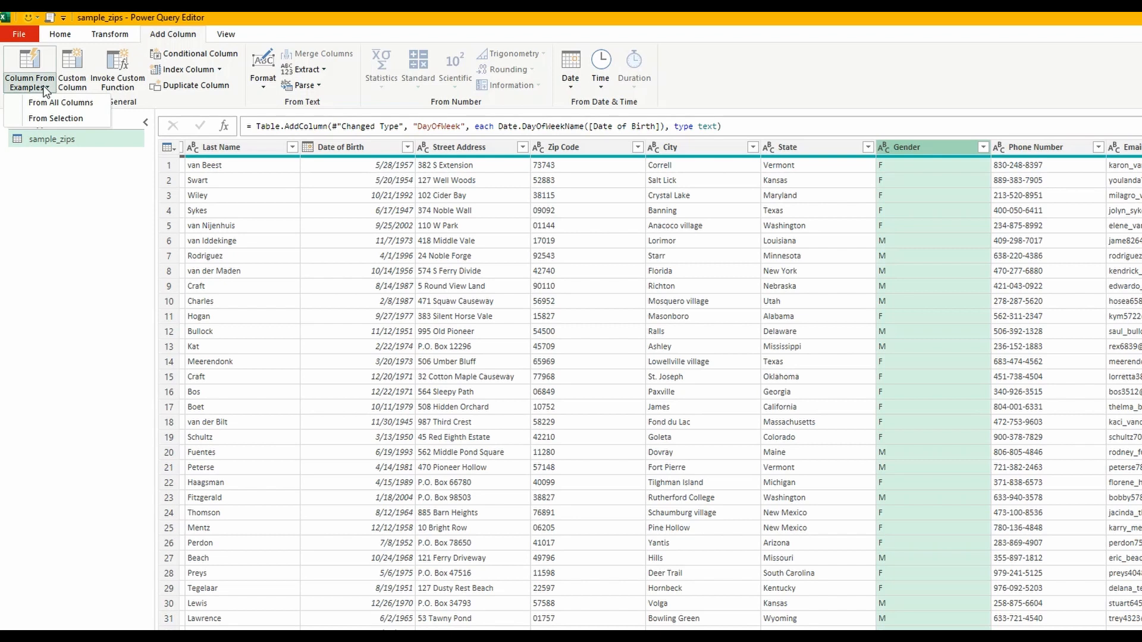
left_click(56, 119)
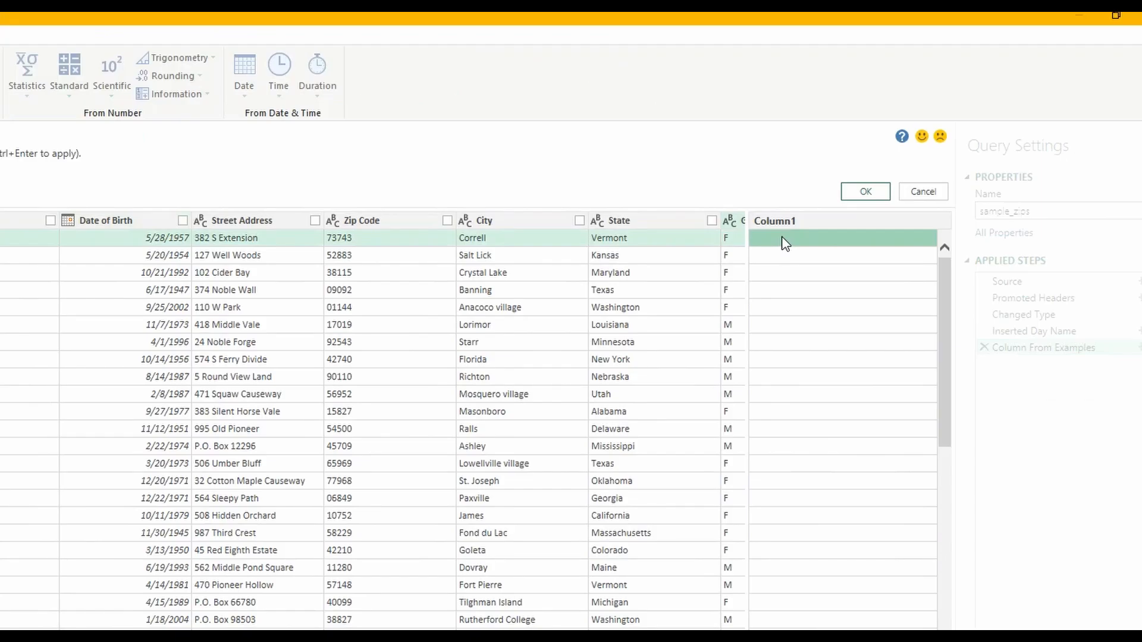
left_click(782, 238)
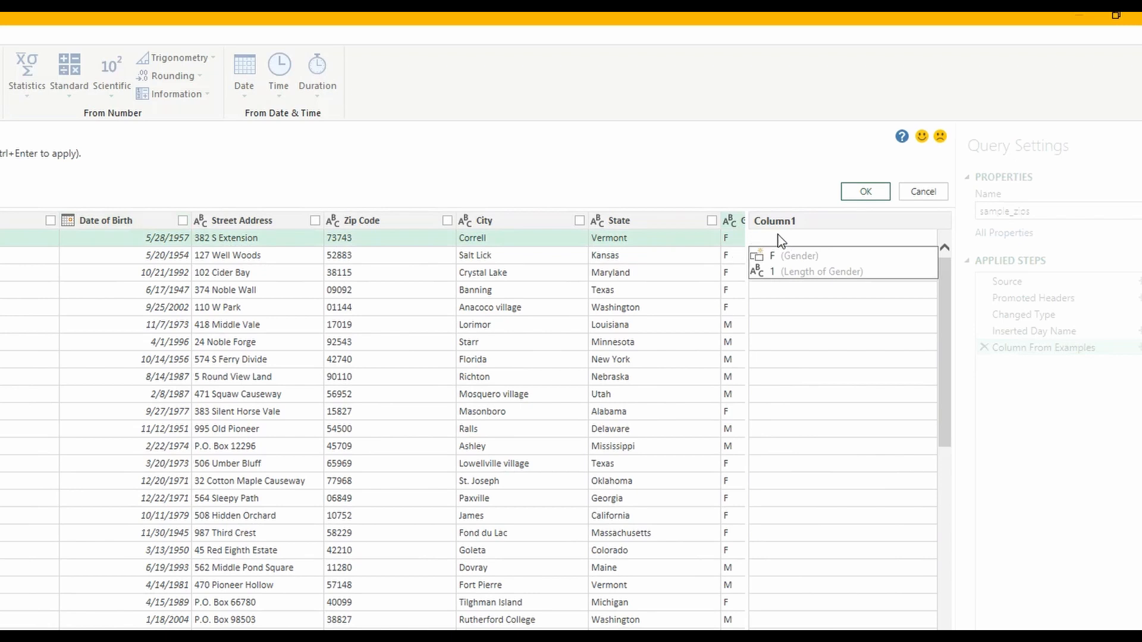
type("Female")
key("Return")
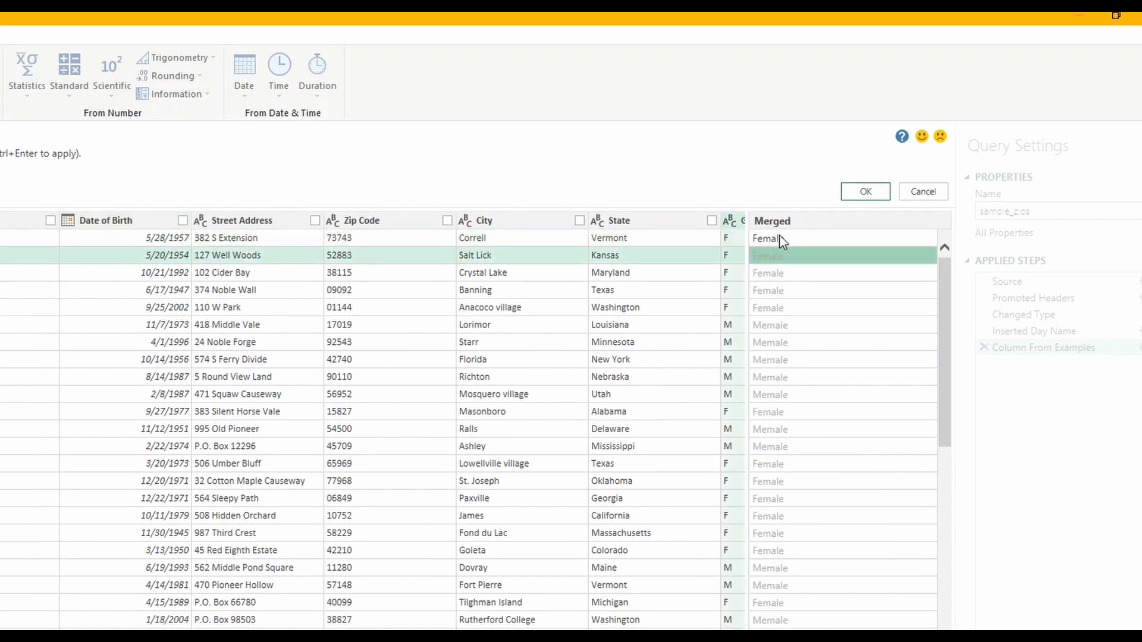
Enter Male as the example for the first row whose gender is M, and add the new column to the query
left_click(798, 308)
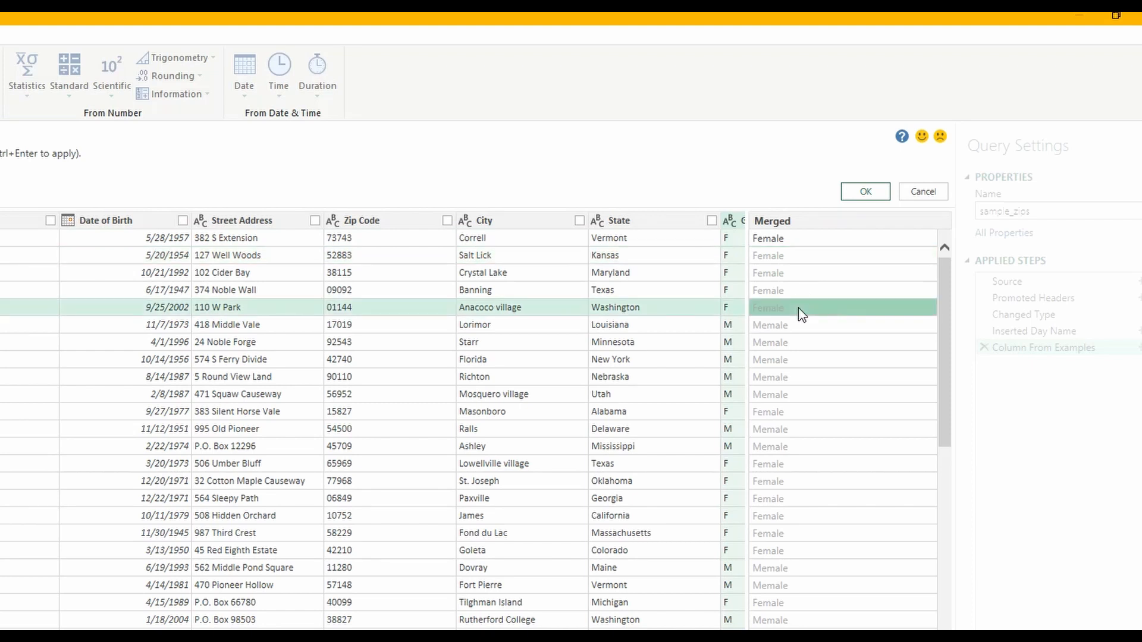
left_click(818, 326)
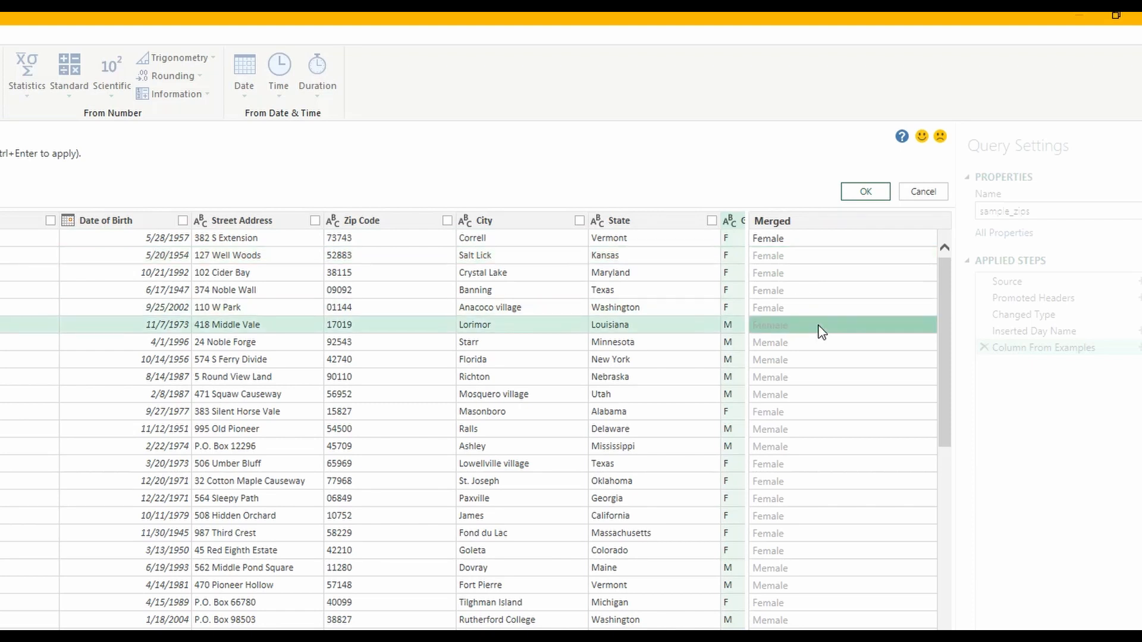
left_click(813, 346)
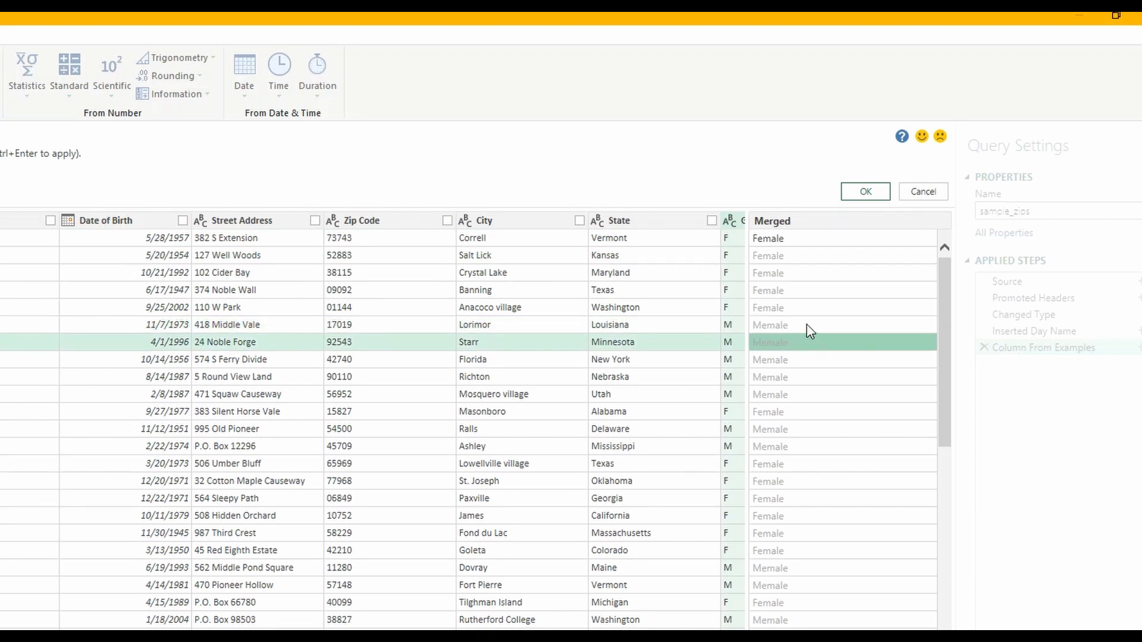
left_click(807, 325)
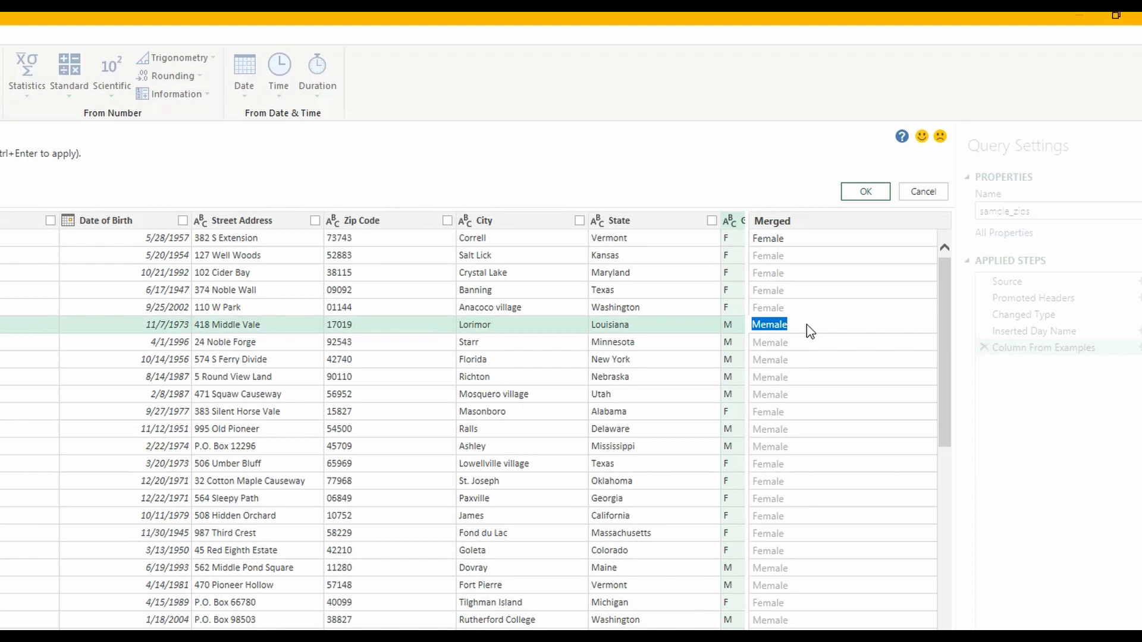
type("Male")
key("Return")
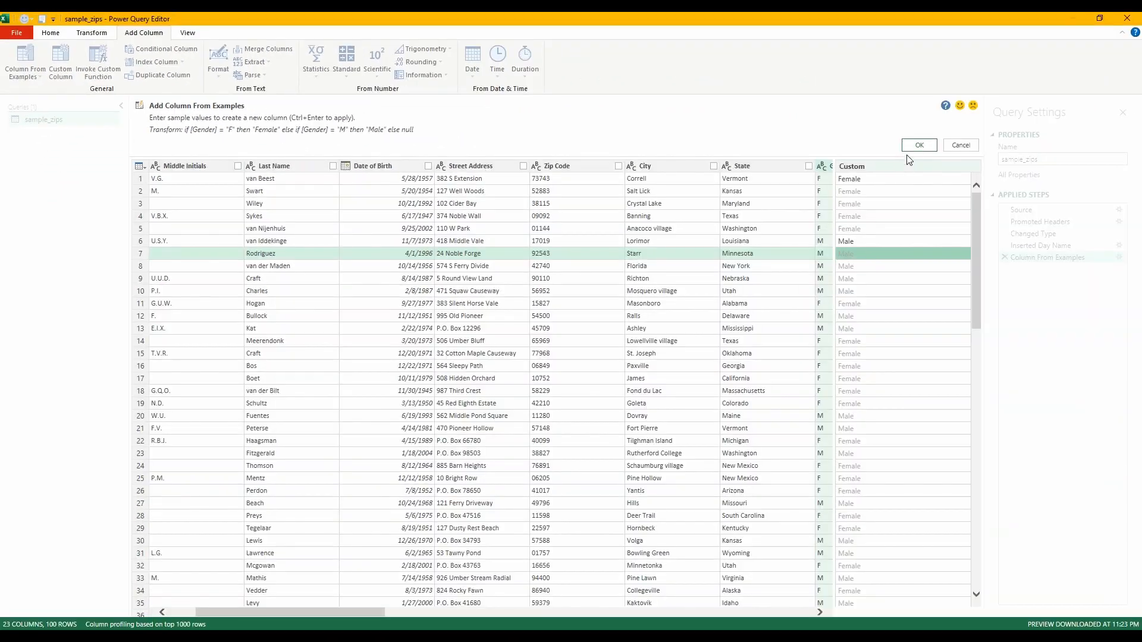
left_click(918, 147)
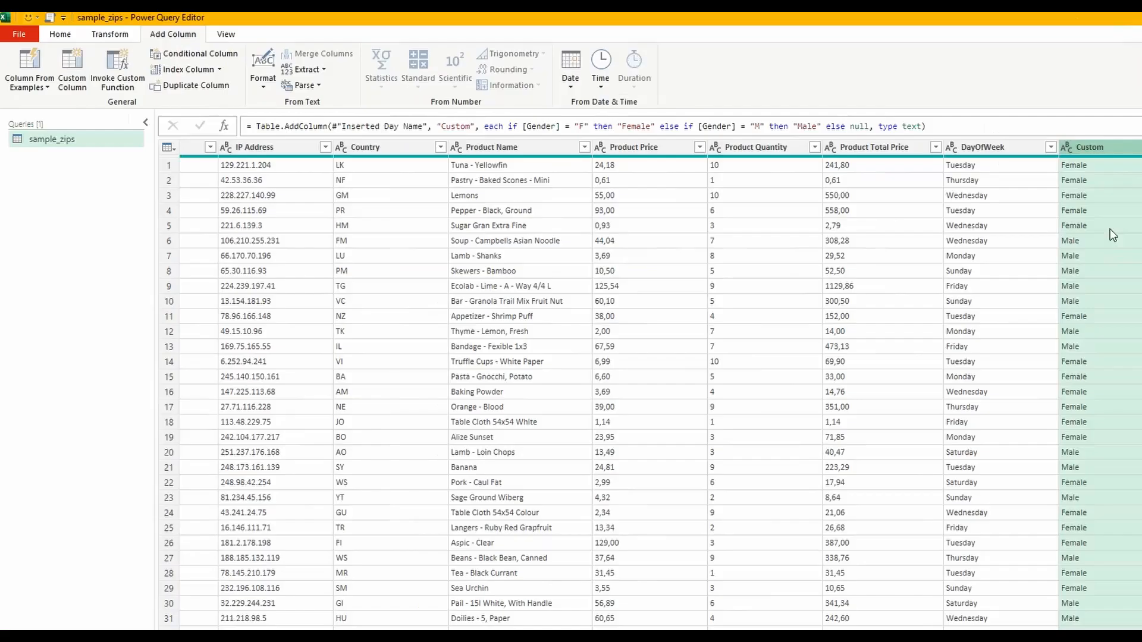
Rename the added gender column from Custom to GenderFull in its step formula
double_click(453, 126)
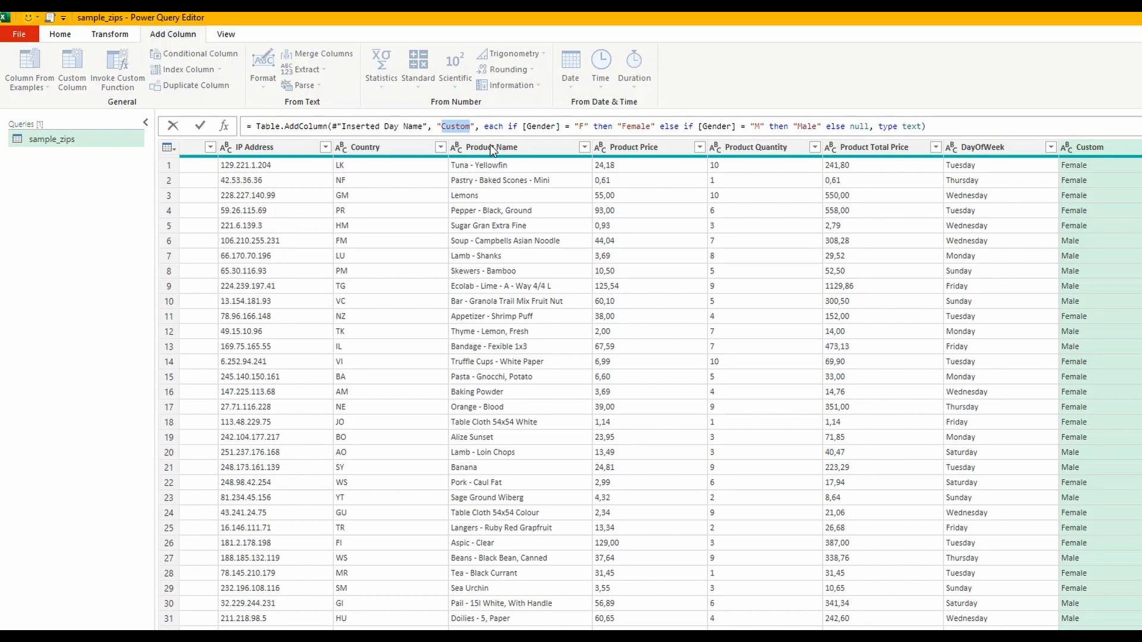
type("GenderFull")
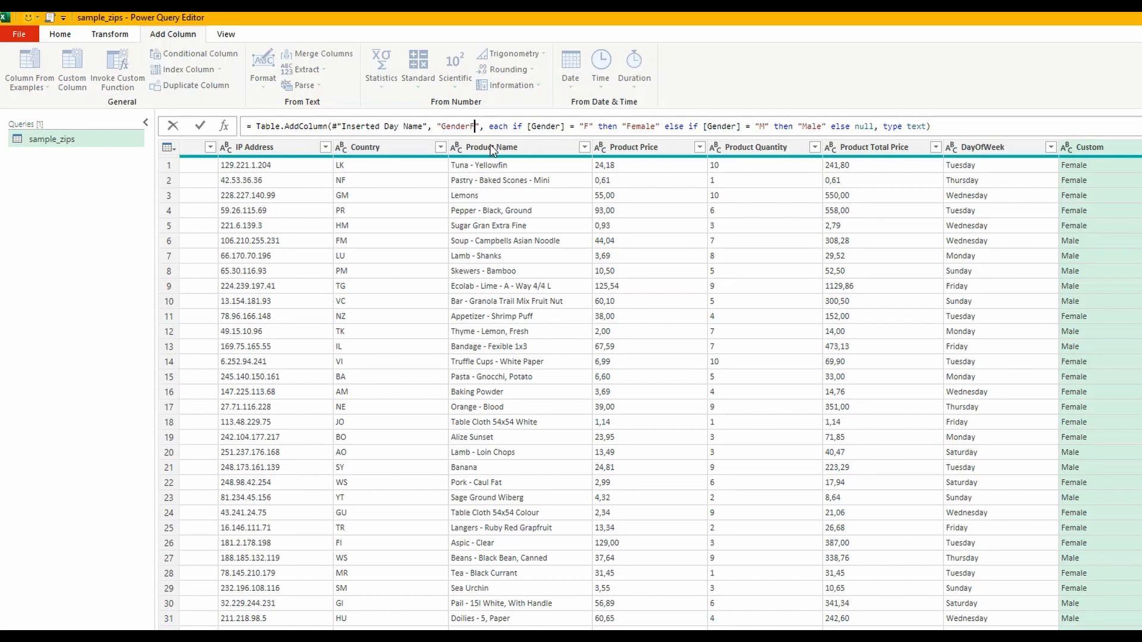
key("Return")
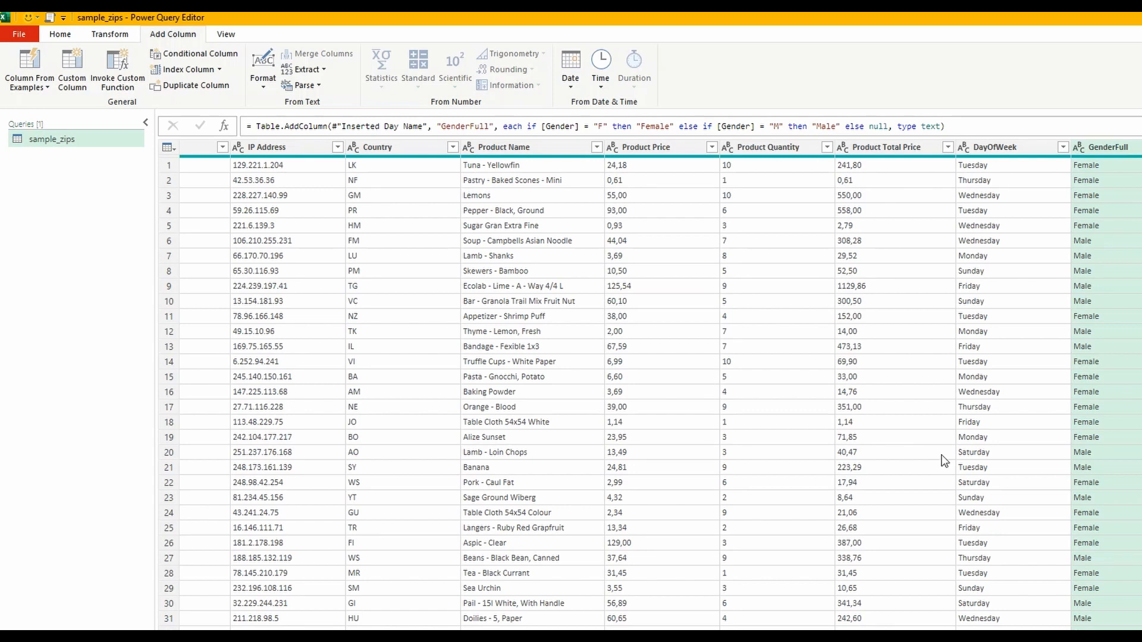
Start a column from examples based on the Email column selection and enter internet-mail.org as the first row's example
scroll(678, 386, "left", 15)
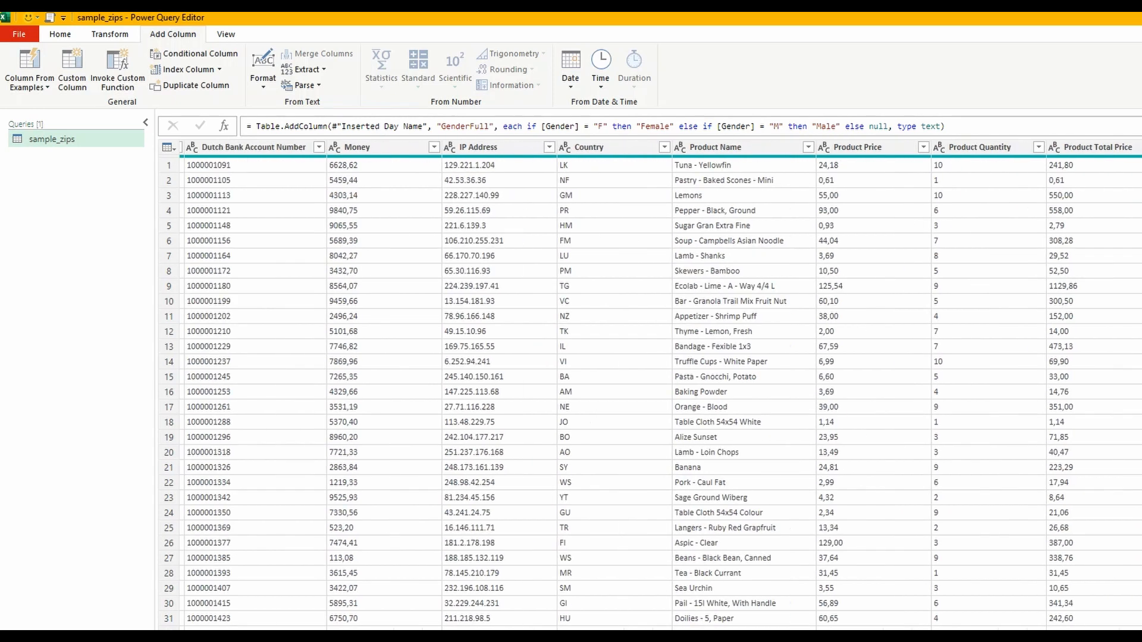
scroll(491, 380, "left", 5)
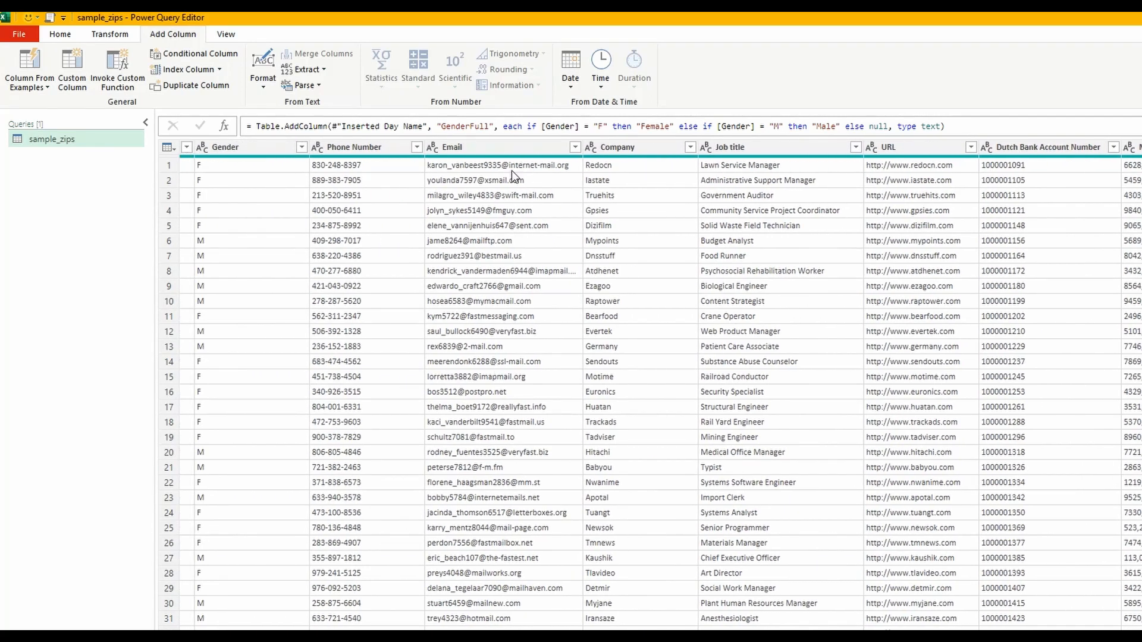
left_click(505, 170)
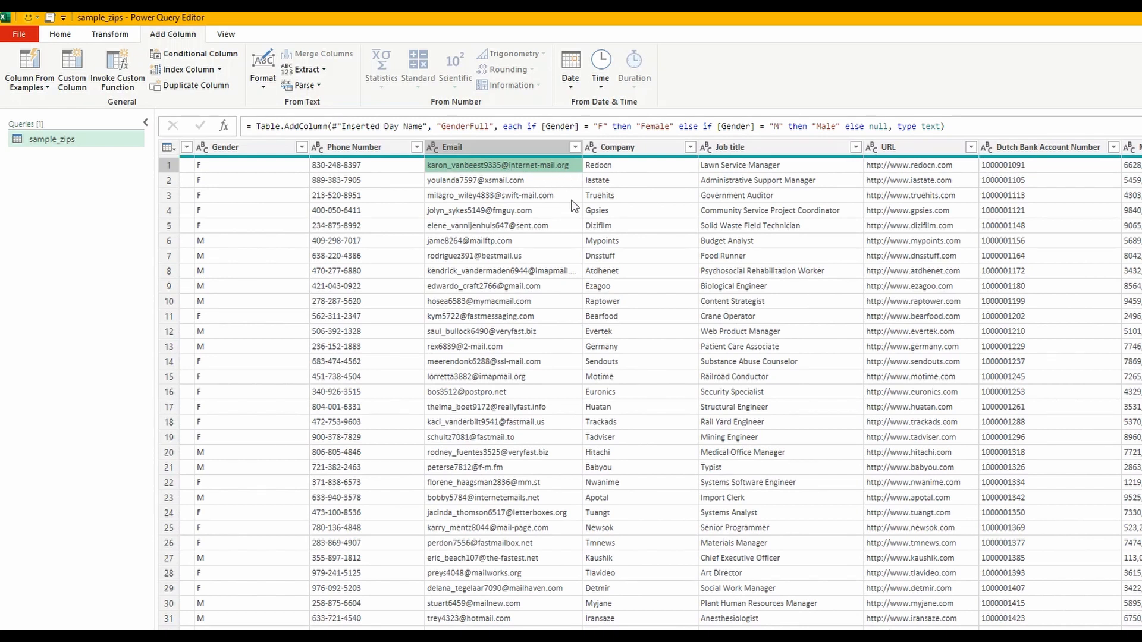
left_click(521, 149)
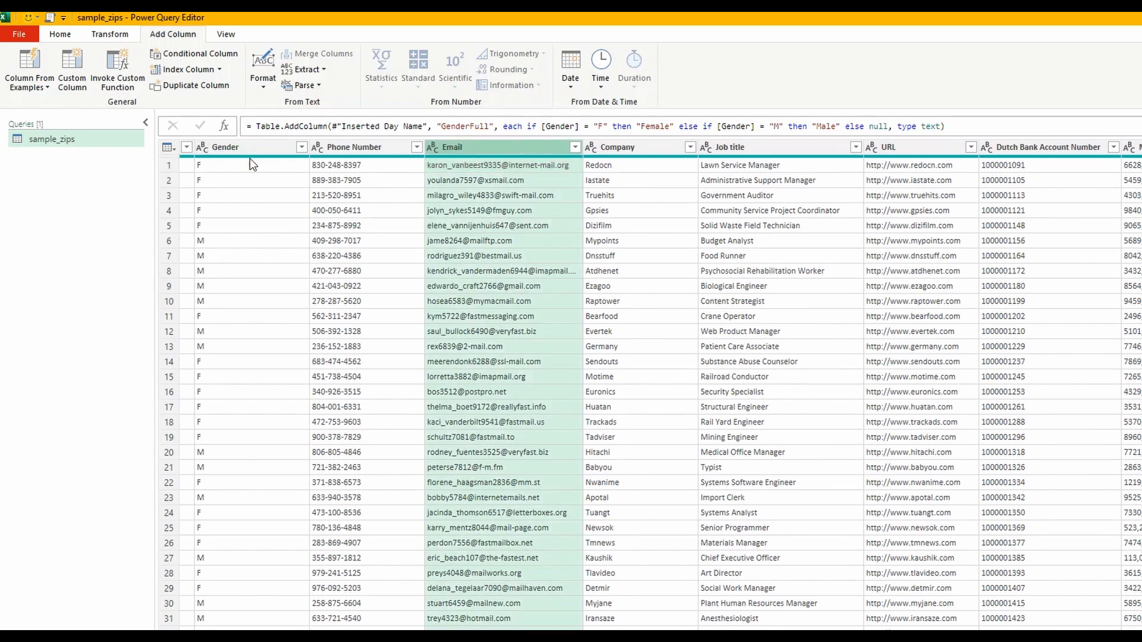
left_click(49, 88)
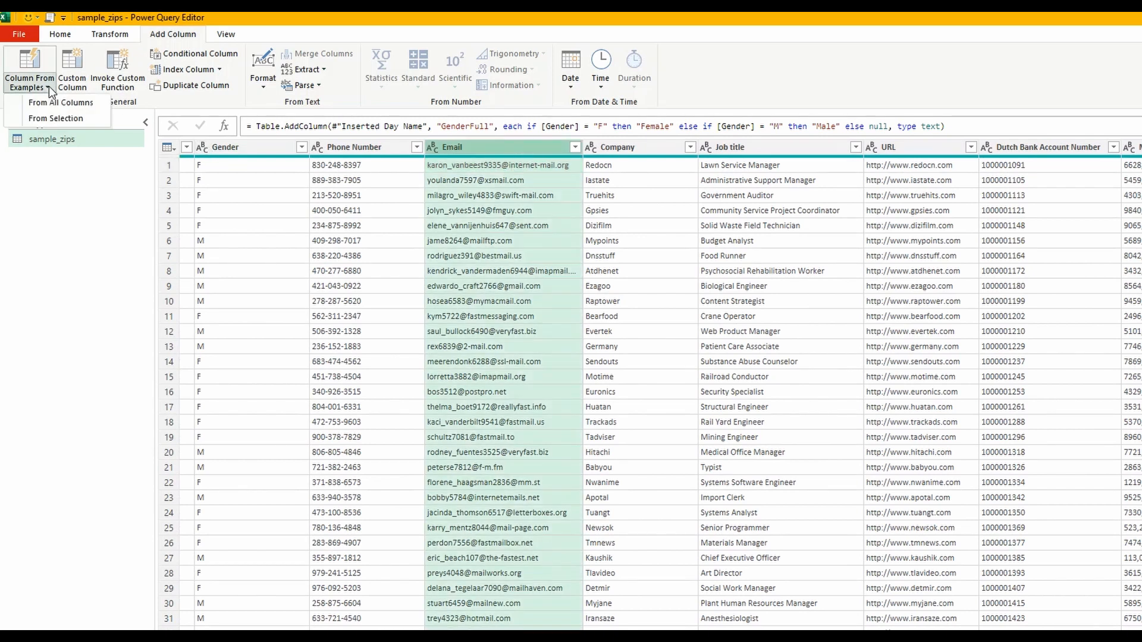
left_click(60, 119)
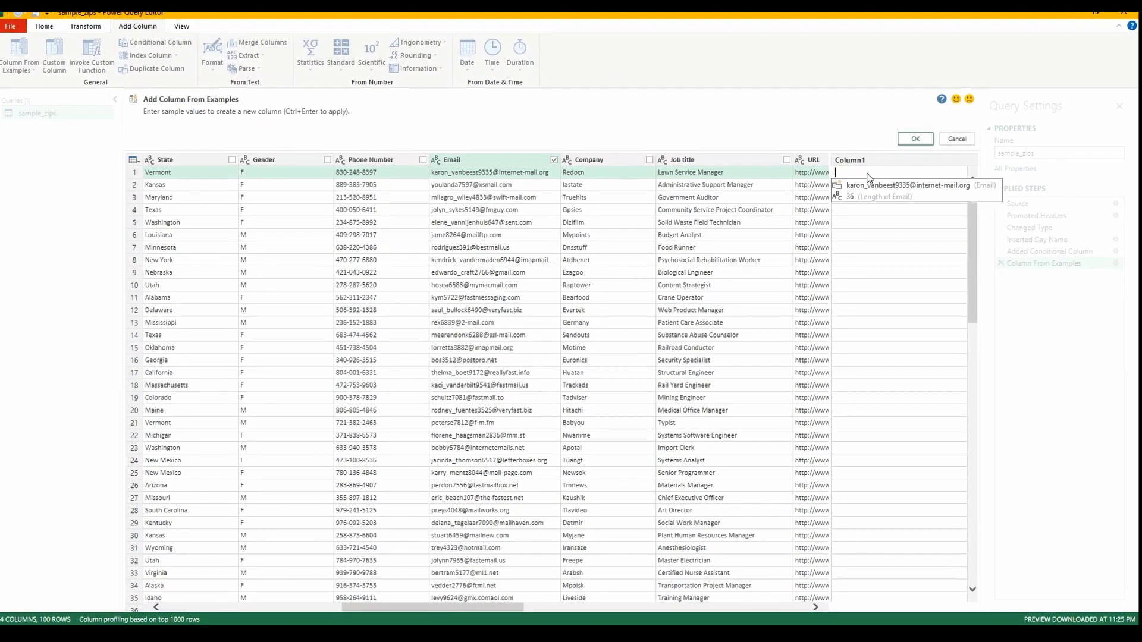
type("internet")
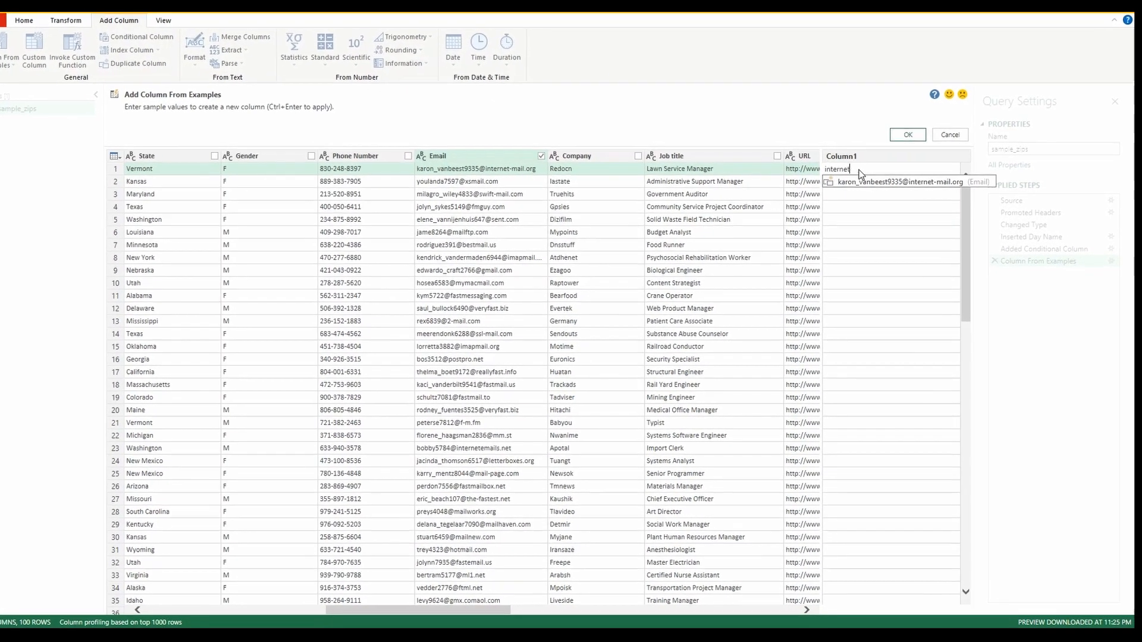
type("-mail.")
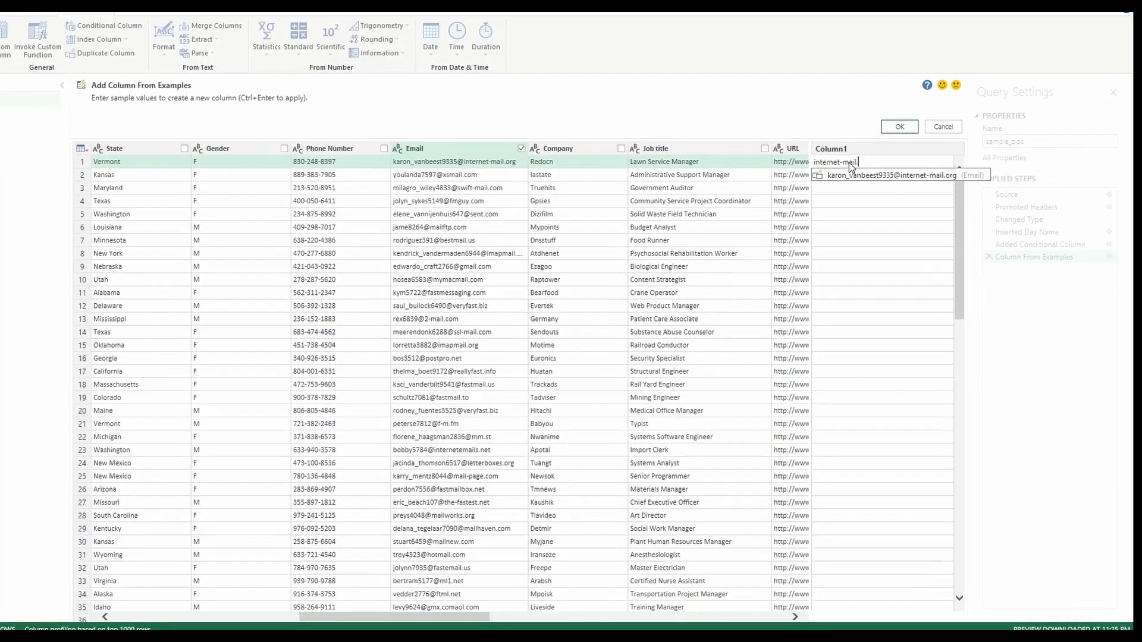
type("org")
key("Return")
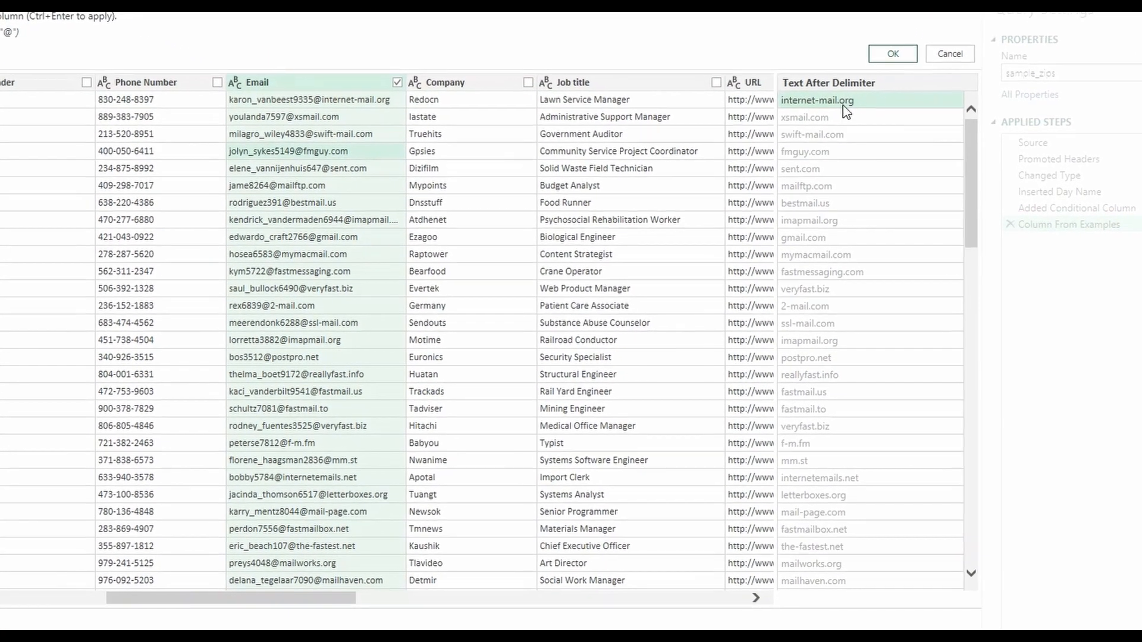
Name the example-based column EmailDomainName and add it to the query
double_click(838, 83)
type("EmailDomain")
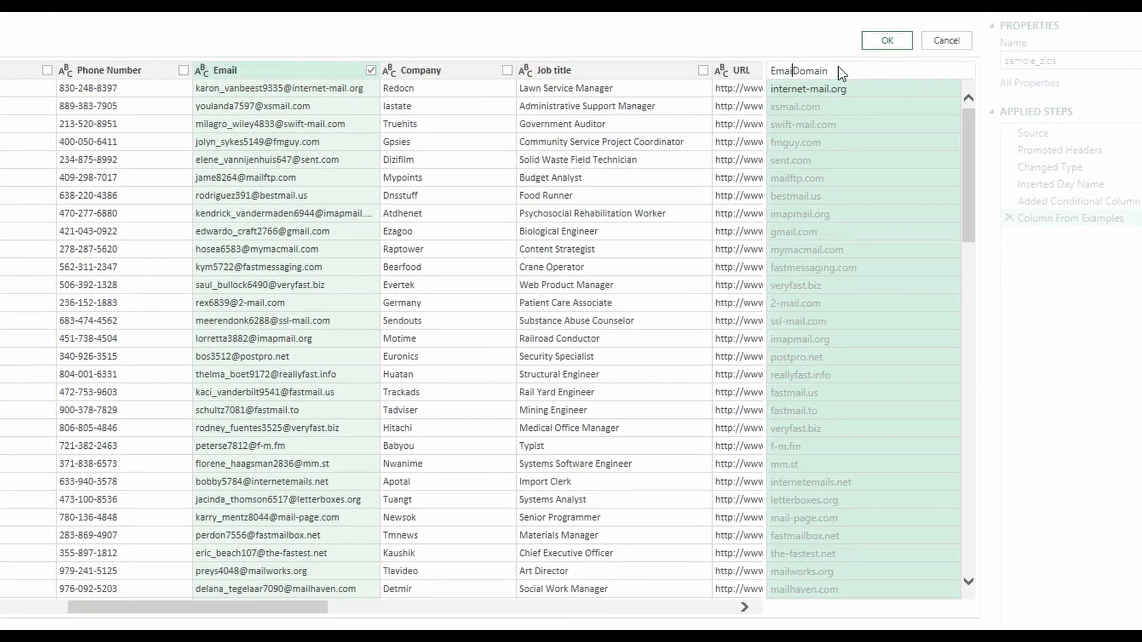
type("Name")
key("Return")
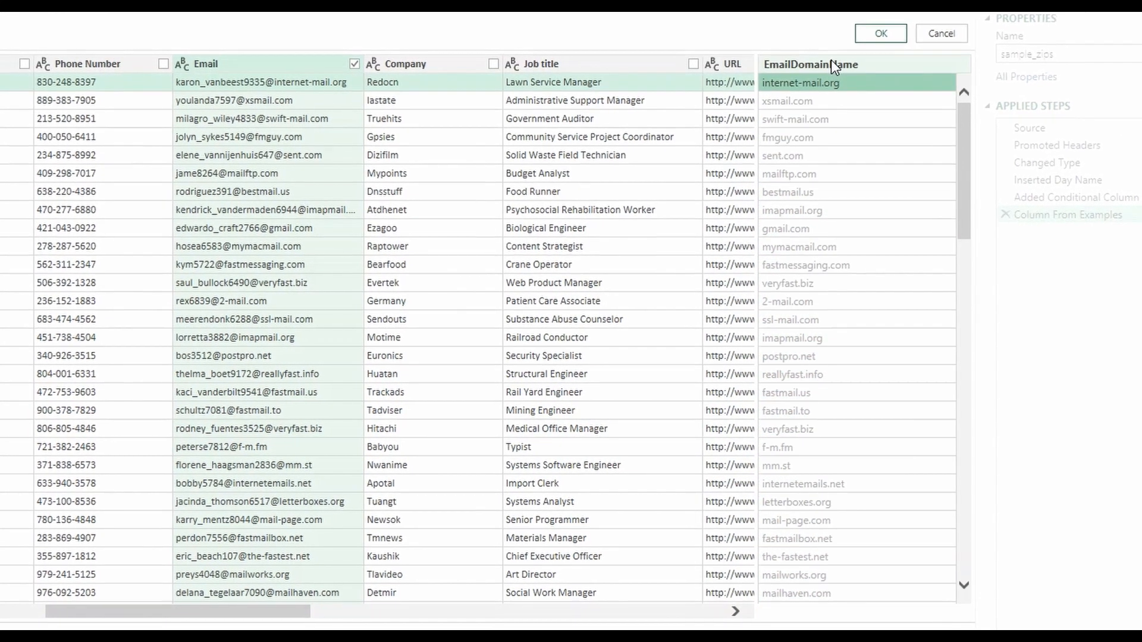
left_click(881, 33)
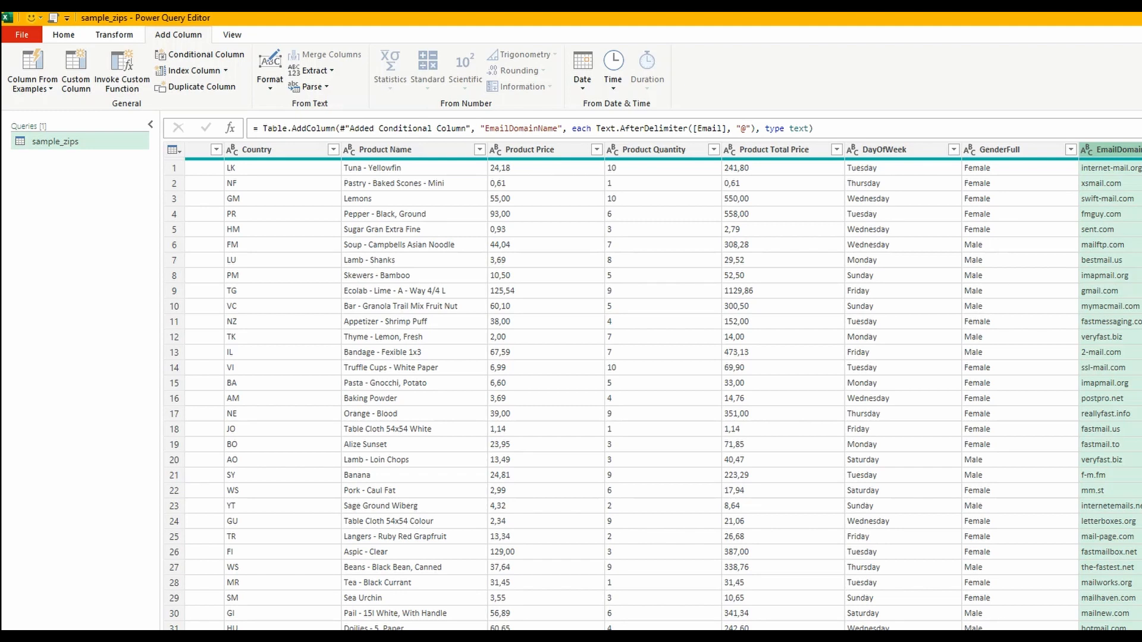
Start a column from examples based on the IP Address column selection and enter 1 as the first row's example
scroll(651, 387, "left", 5)
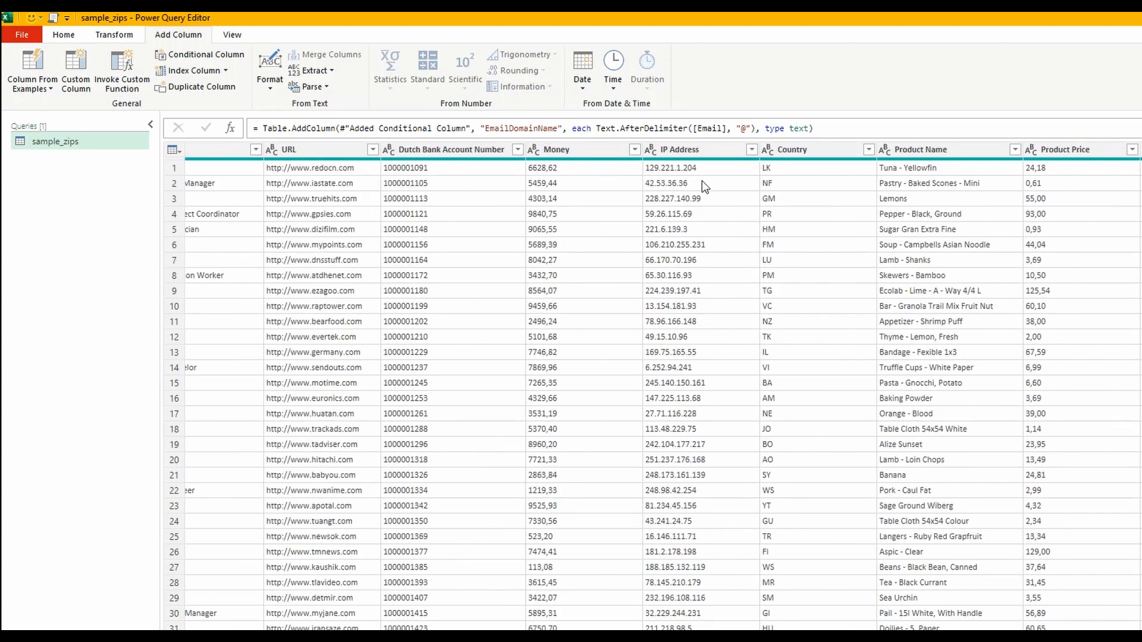
left_click(661, 169)
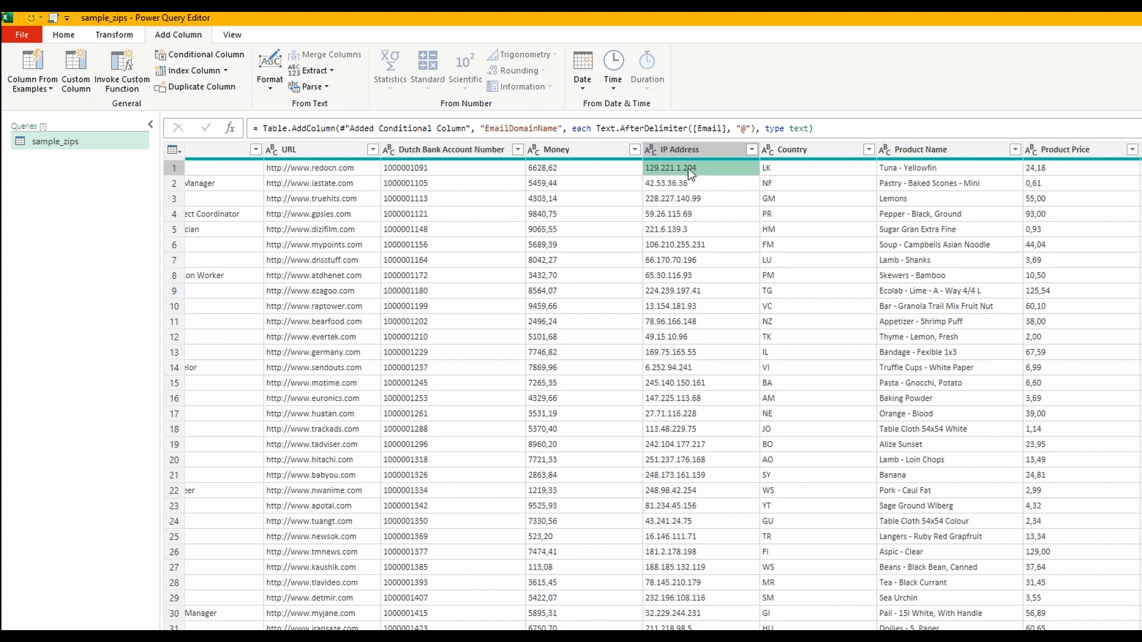
left_click(709, 149)
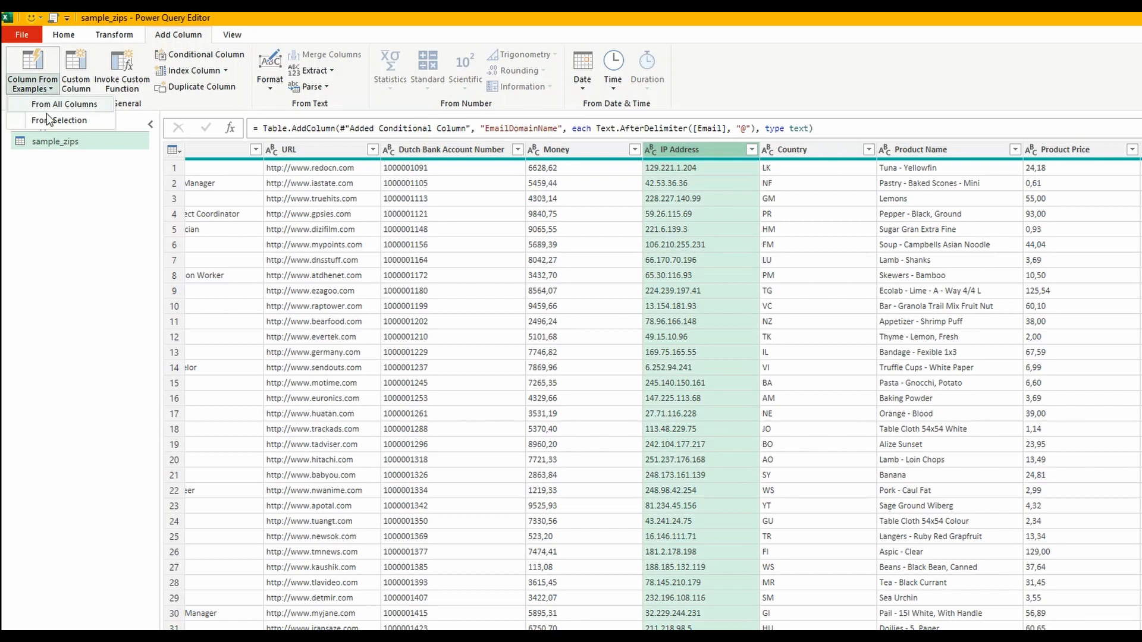
left_click(58, 121)
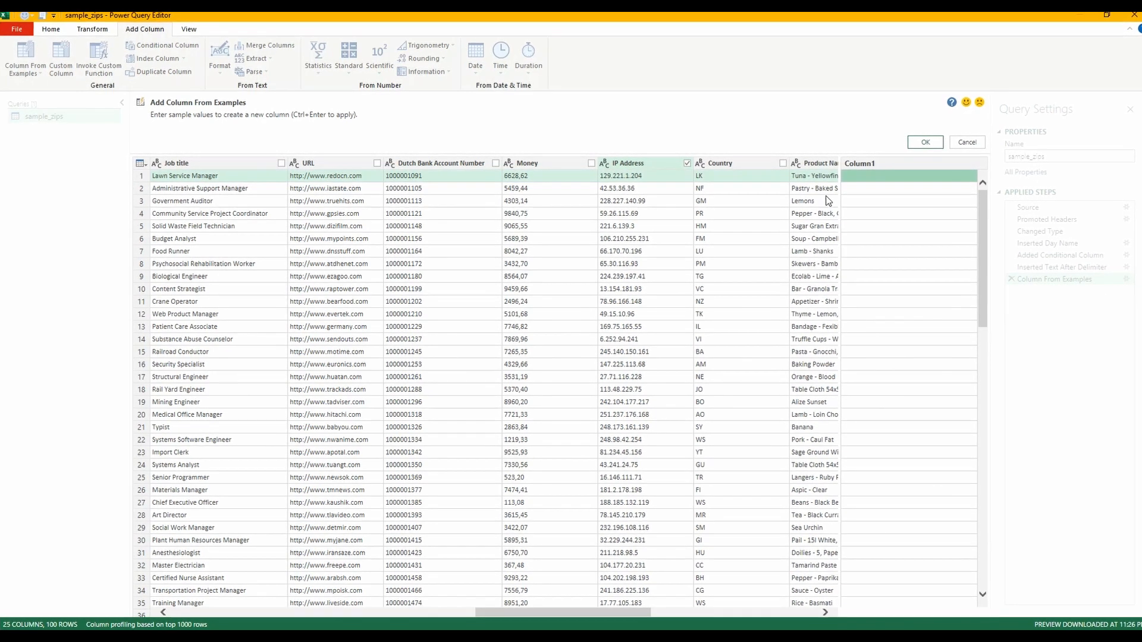
type("1")
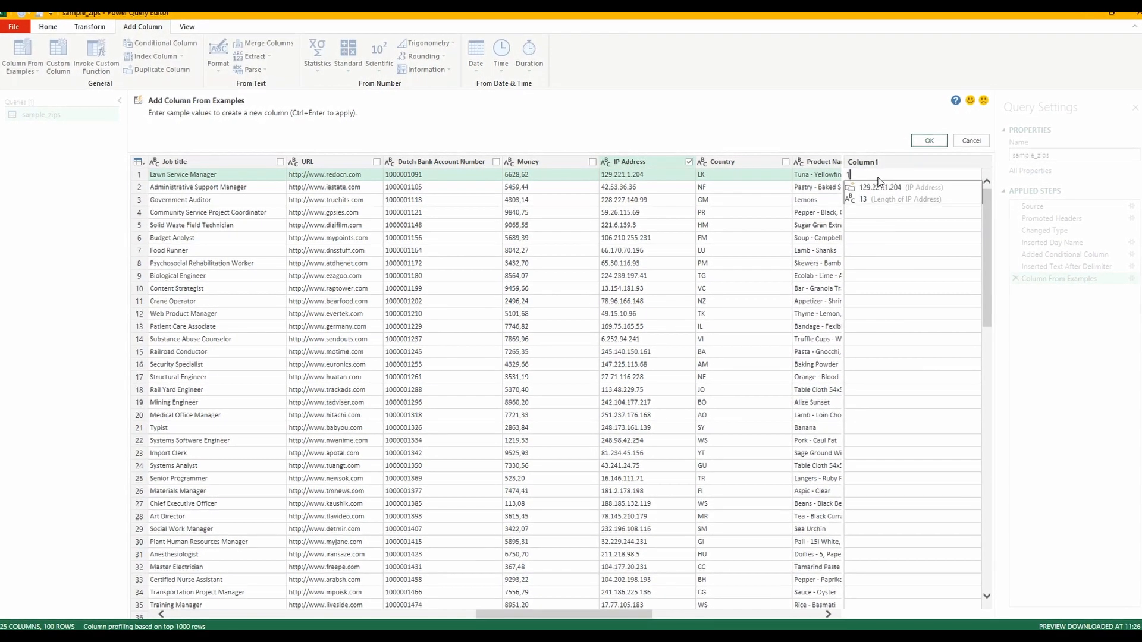
key("Return")
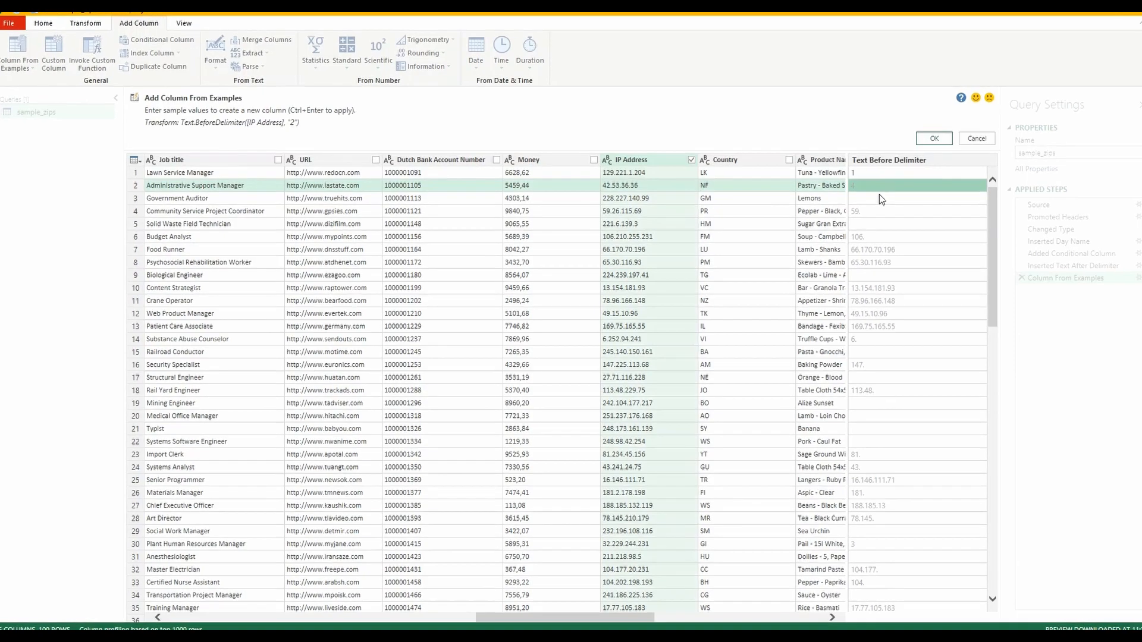
Enter 36 as the second row's example so the column extracts the third section of the IP address
left_click(877, 199)
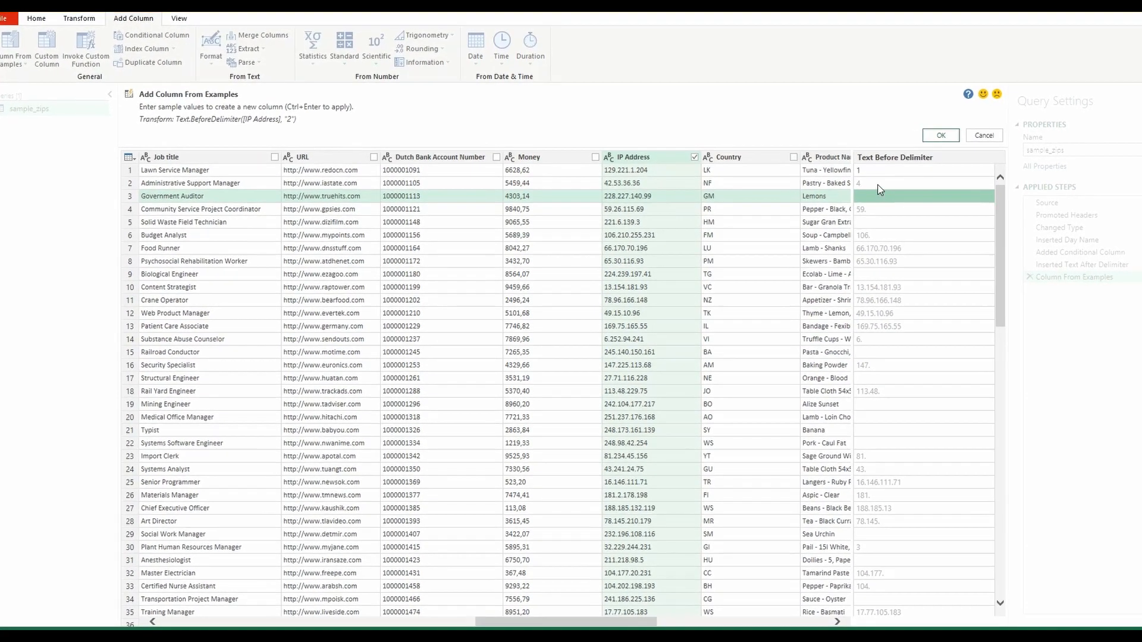
left_click(877, 185)
type("36")
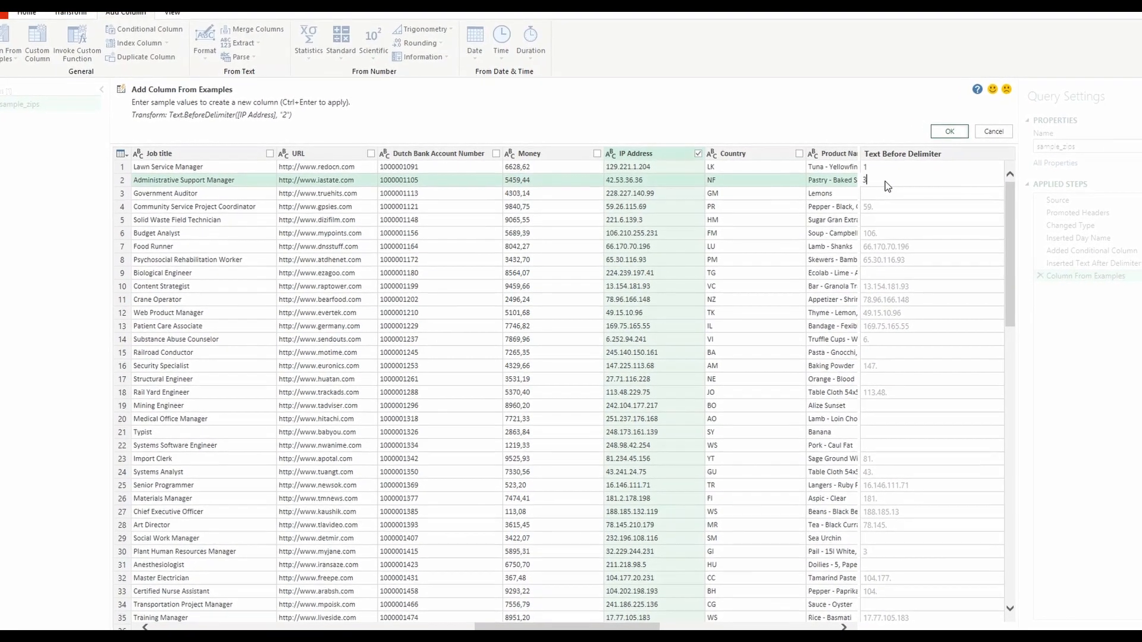
key("Return")
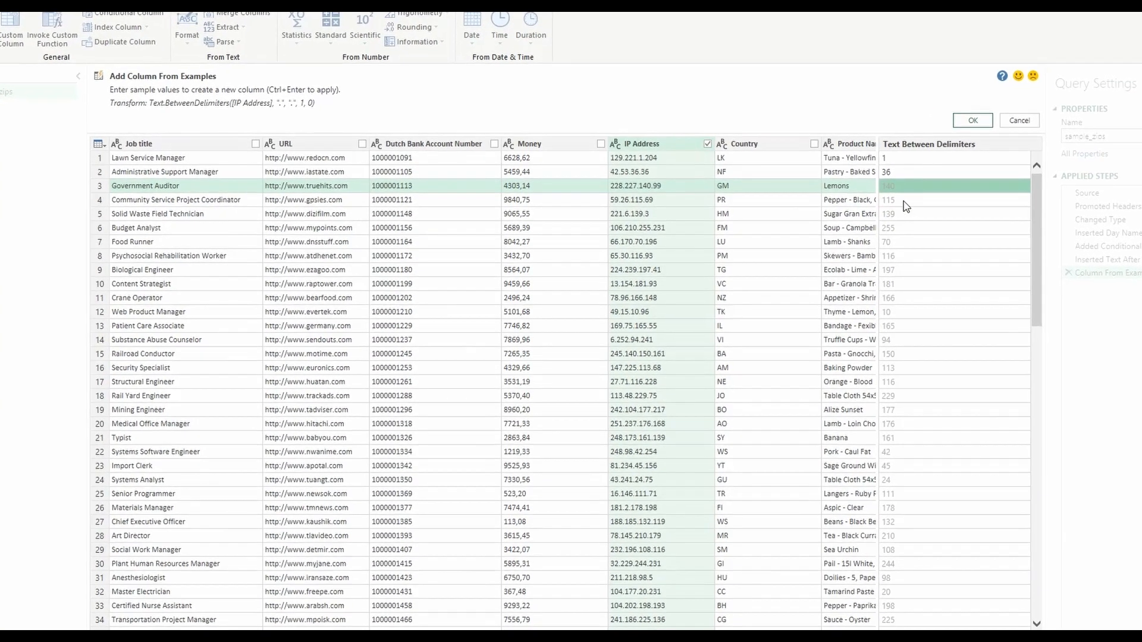
left_click(913, 227)
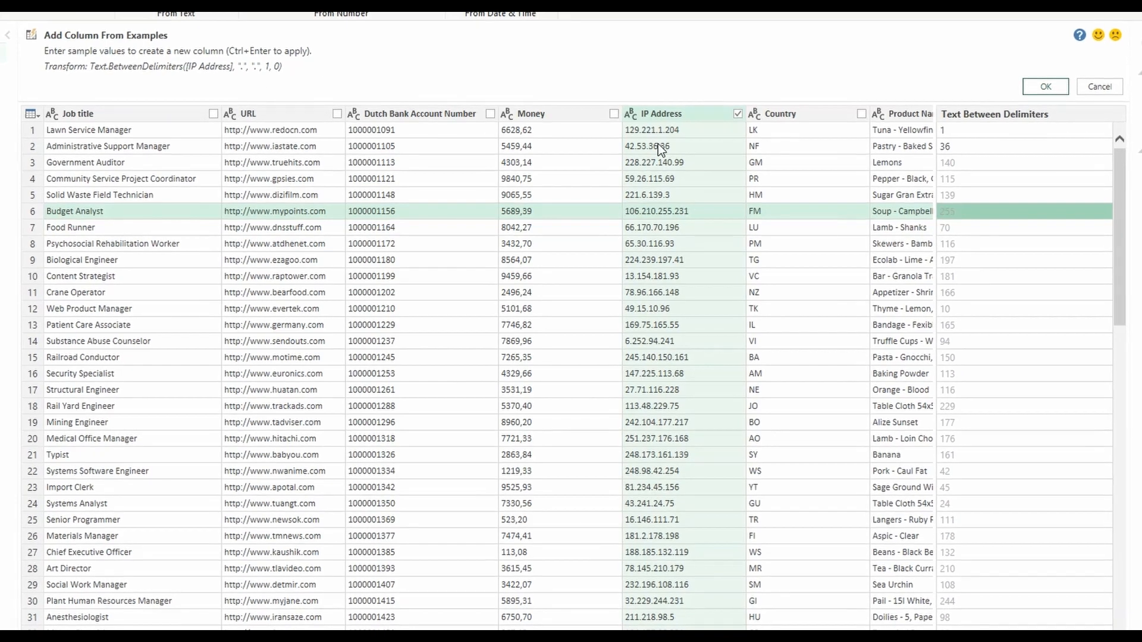
Name the example-based column IPAddressThirdSection and add it to the query
double_click(1022, 115)
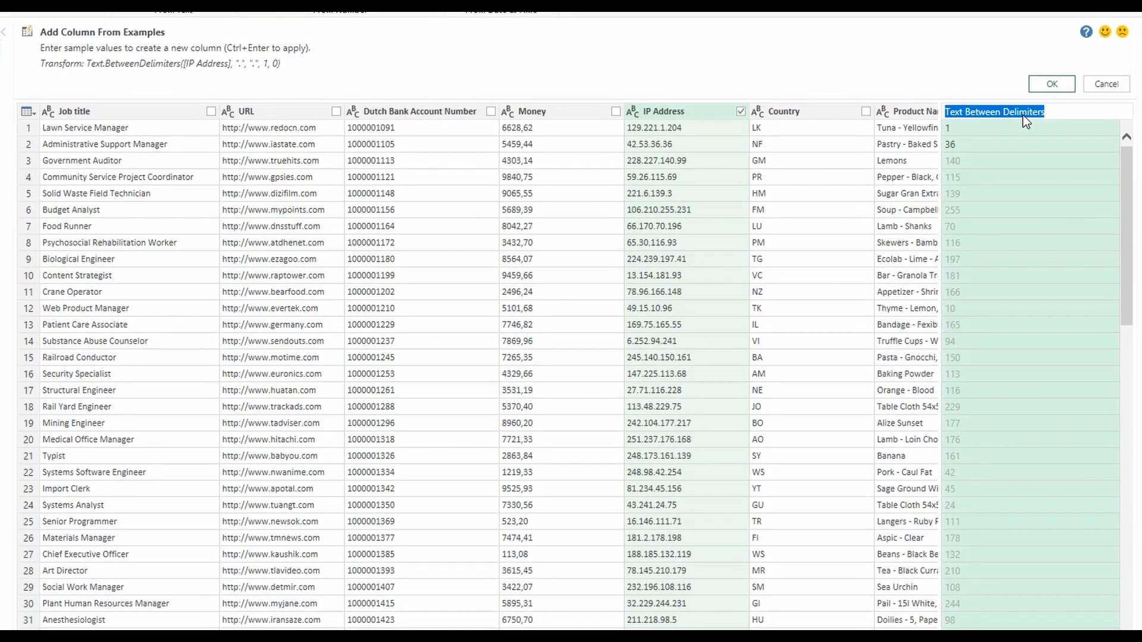
key("BackSpace")
type("IPAddr")
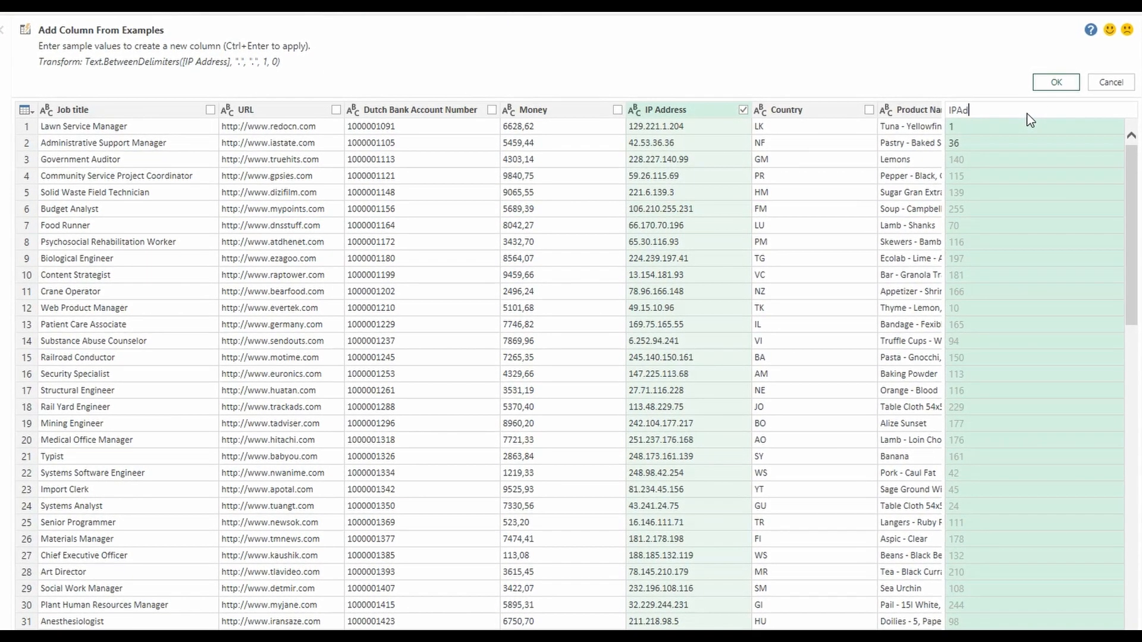
type("essThirdSection")
key("Return")
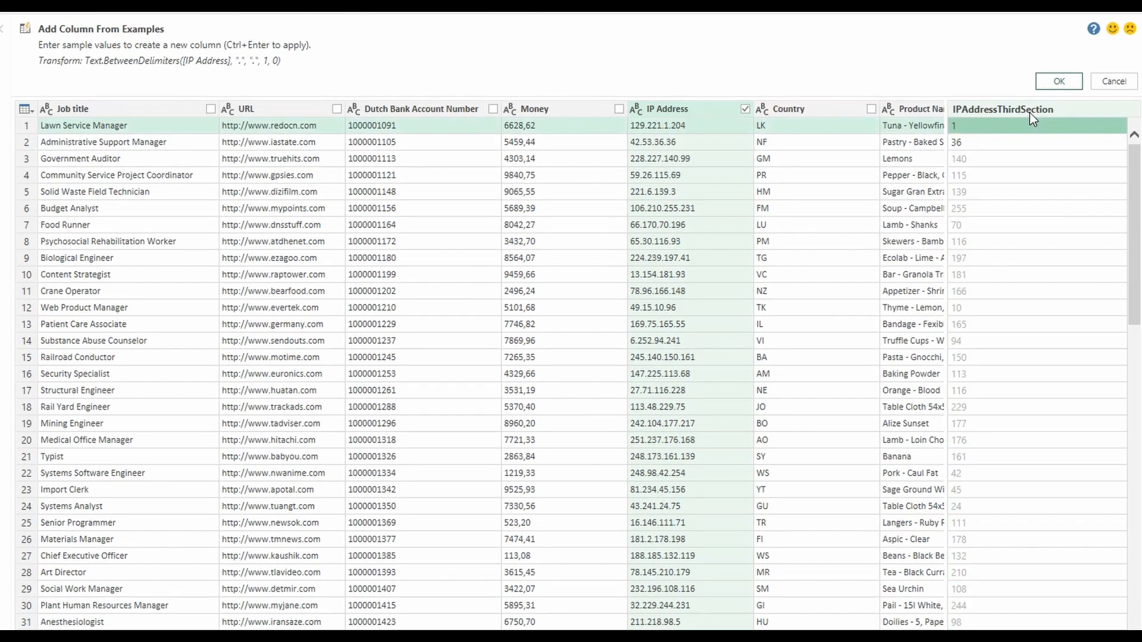
left_click(1059, 81)
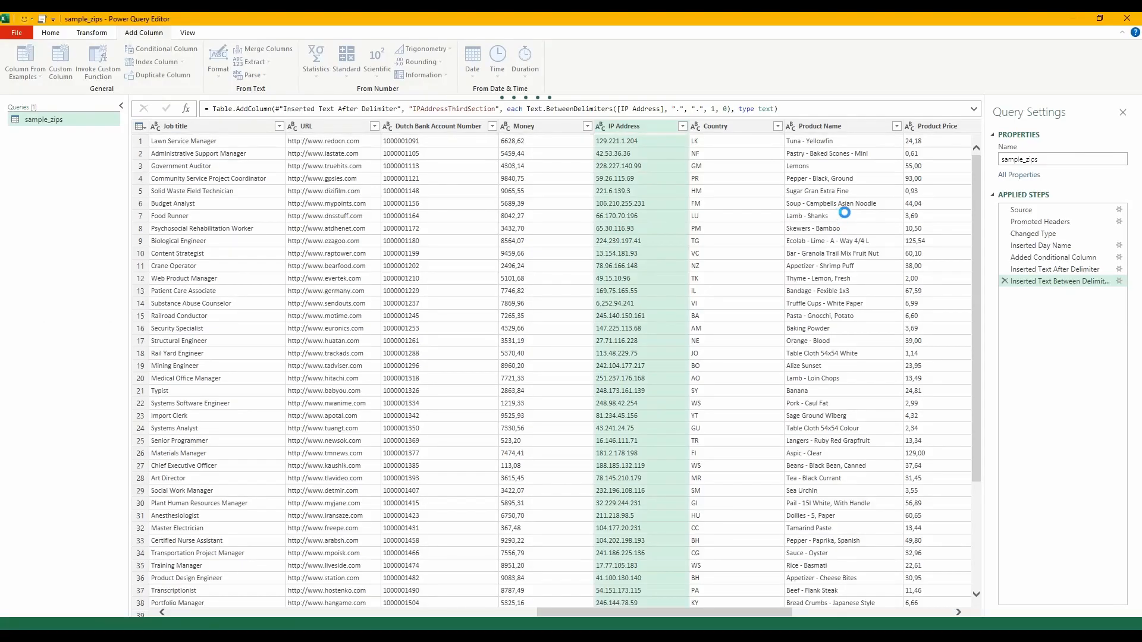
Close the query editor and load sample_zips into the workbook, and refresh the loaded table
left_click(51, 33)
left_click(25, 59)
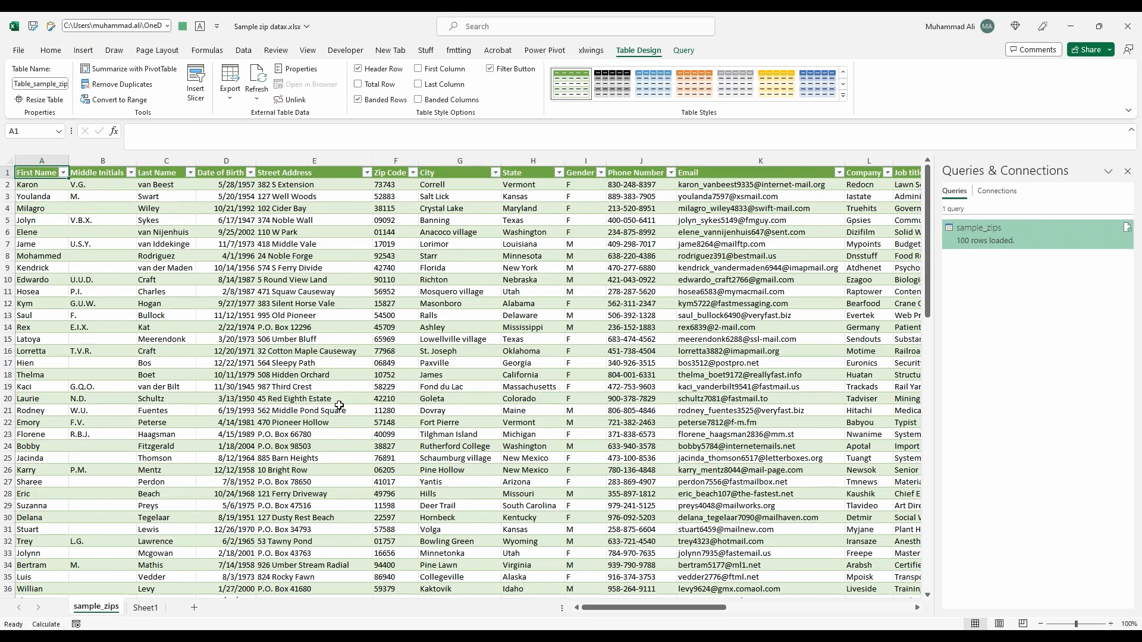
key("alt+Tab")
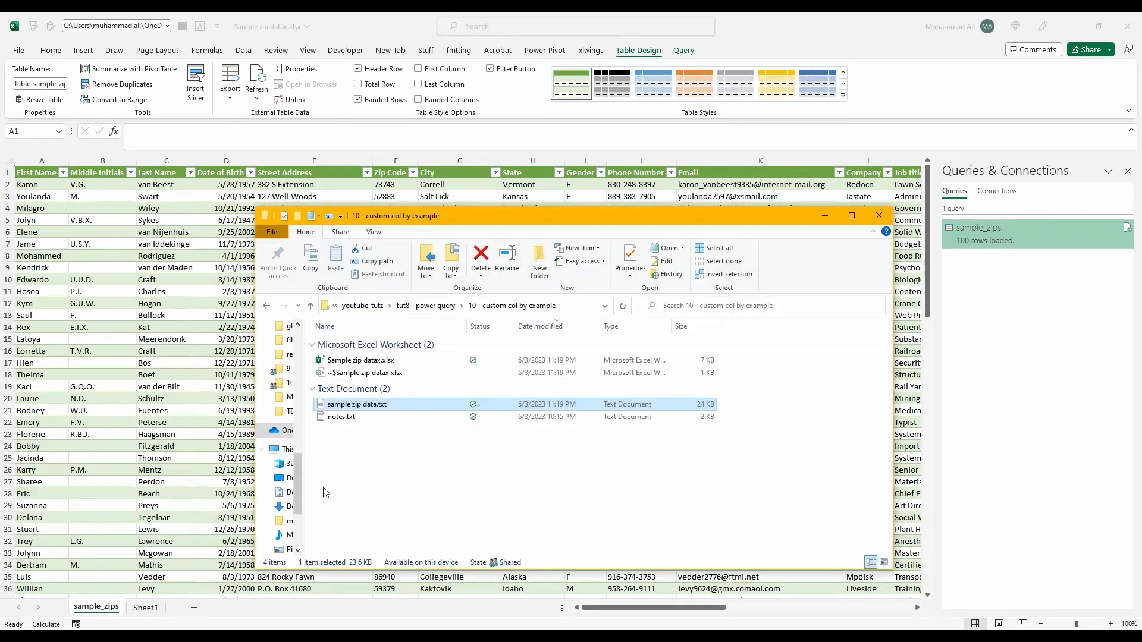
key("alt+Tab")
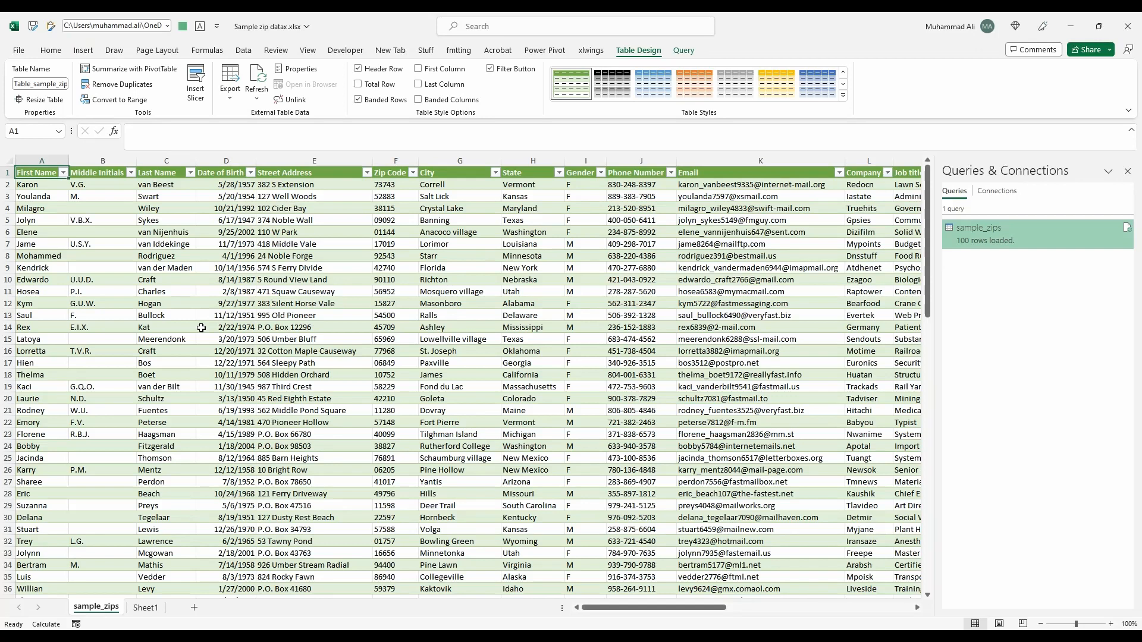
right_click(289, 278)
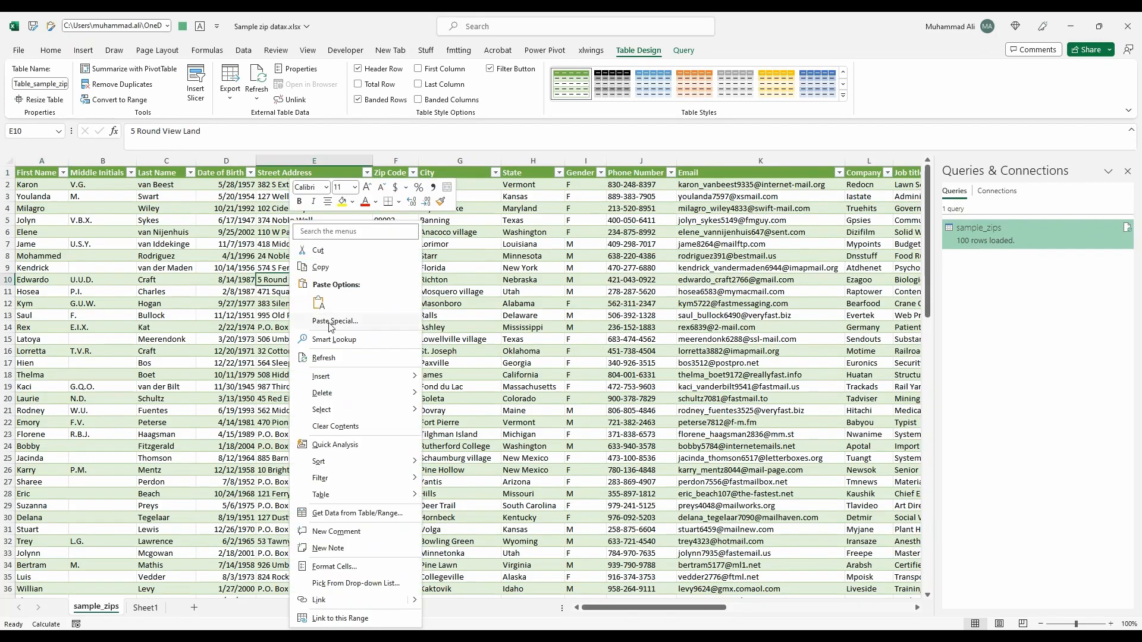
left_click(307, 354)
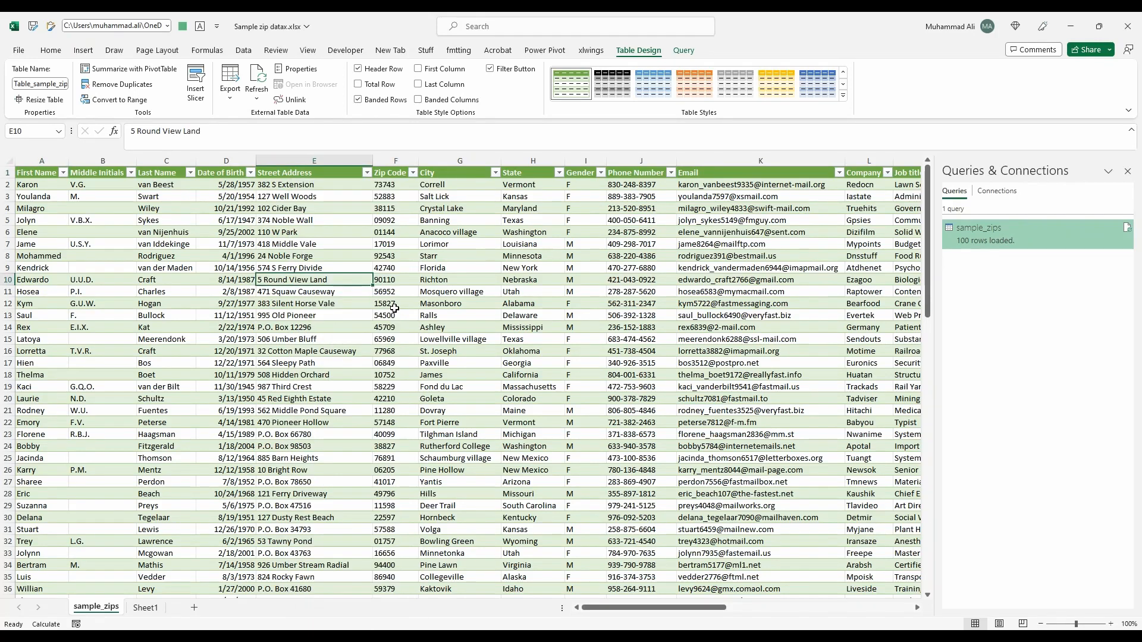